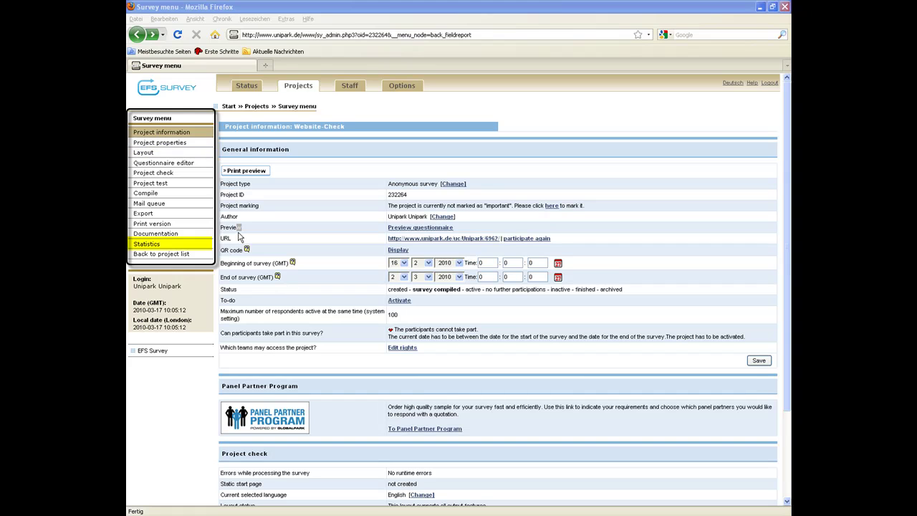
# Open the questionnaire editor for the Website-Check survey.
pyautogui.click(160, 165)
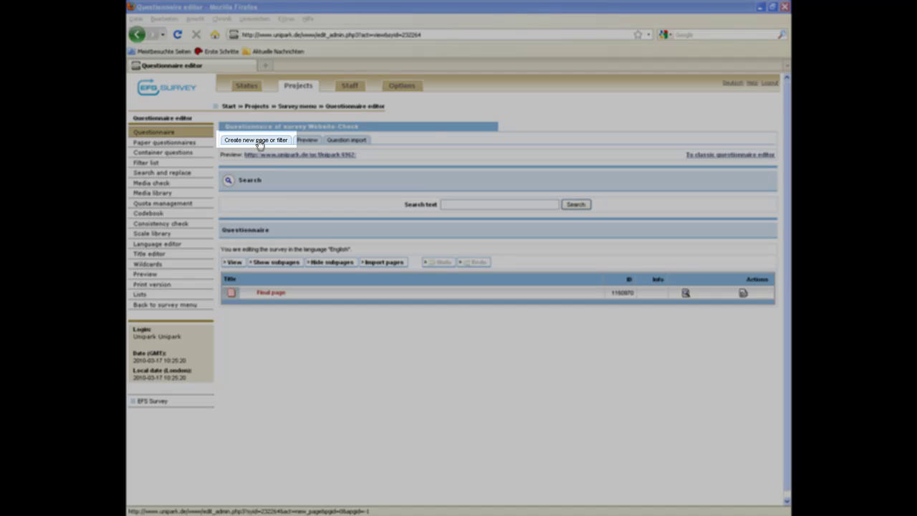
# Create a standard page titled 'Welcome' ahead of the Final page.
pyautogui.click(260, 141)
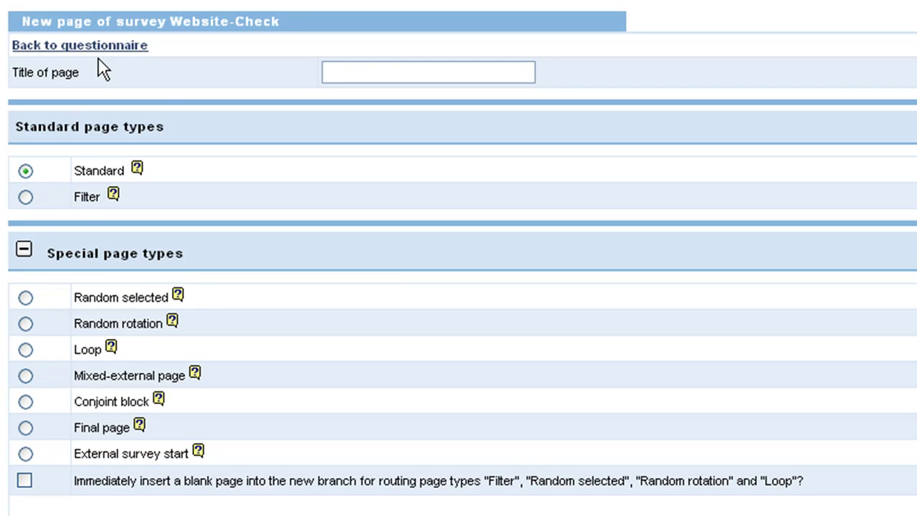
pyautogui.click(336, 74)
pyautogui.write('We')
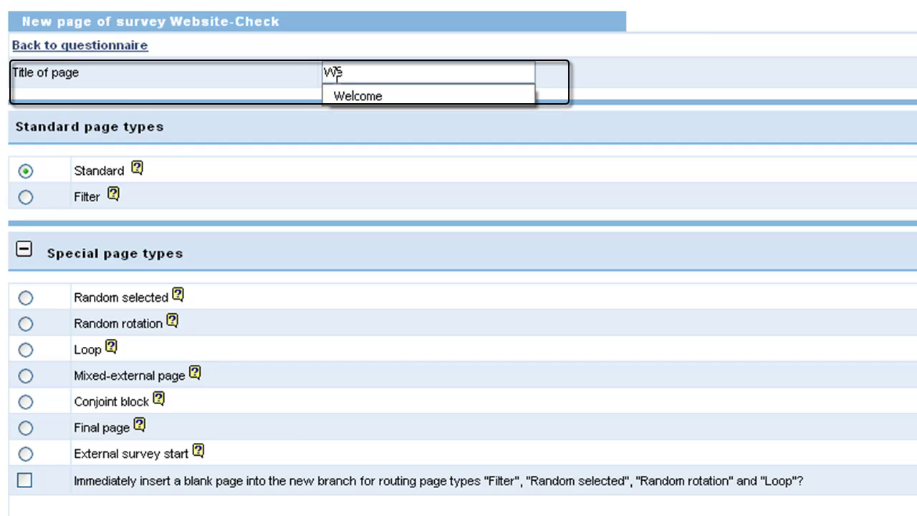
pyautogui.click(337, 97)
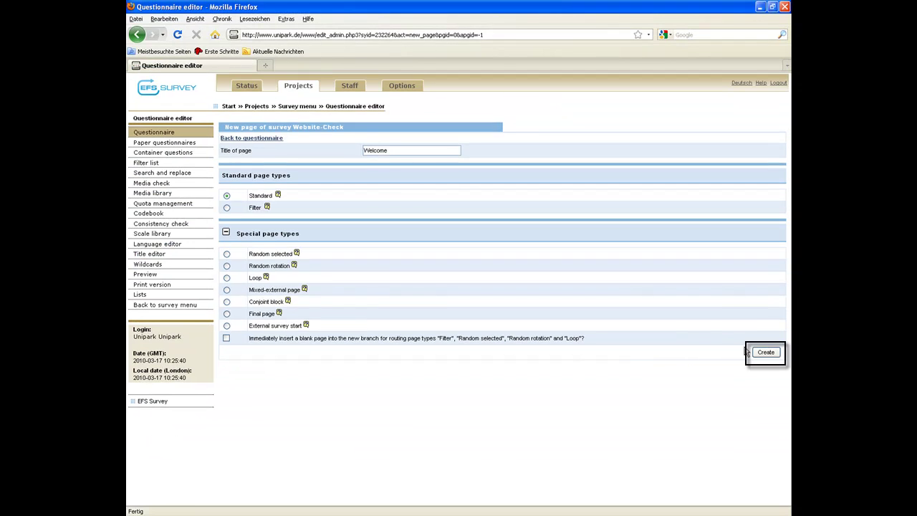
pyautogui.click(760, 352)
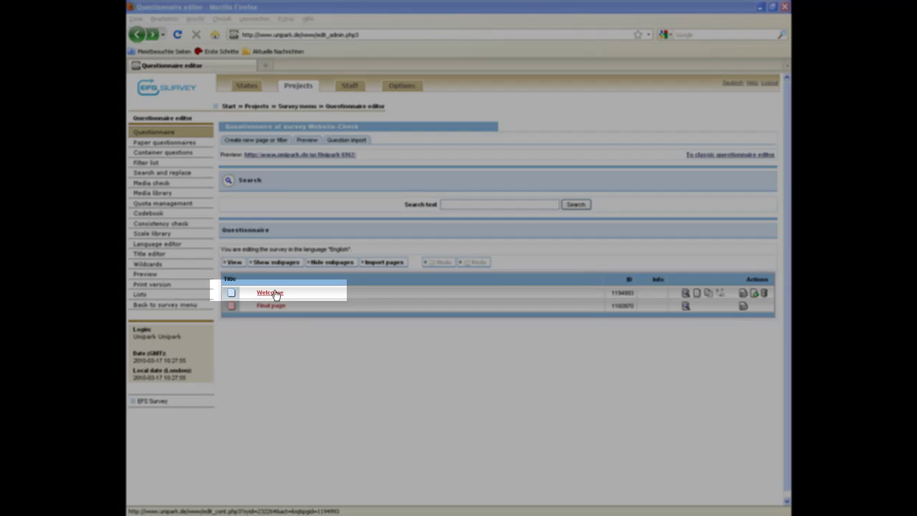
# On the Welcome page, add a question of type 998 - Text and HTML code.
pyautogui.click(272, 292)
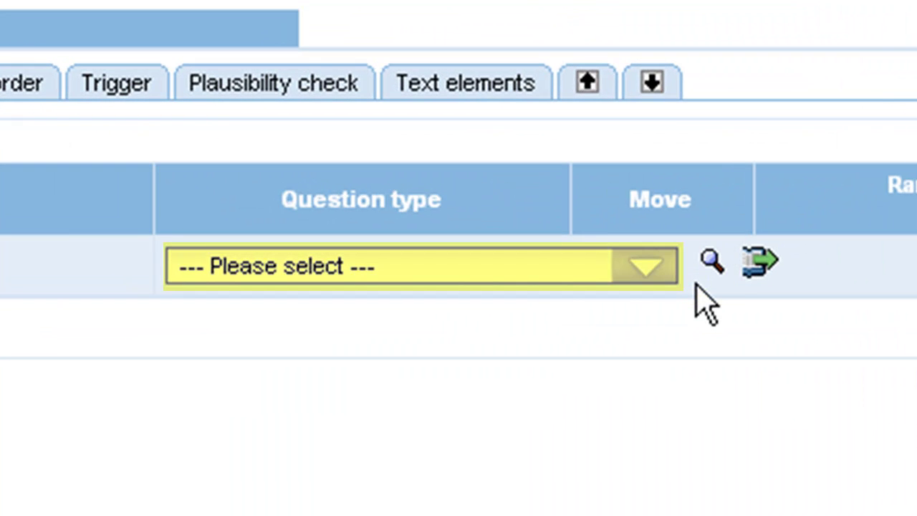
pyautogui.click(711, 263)
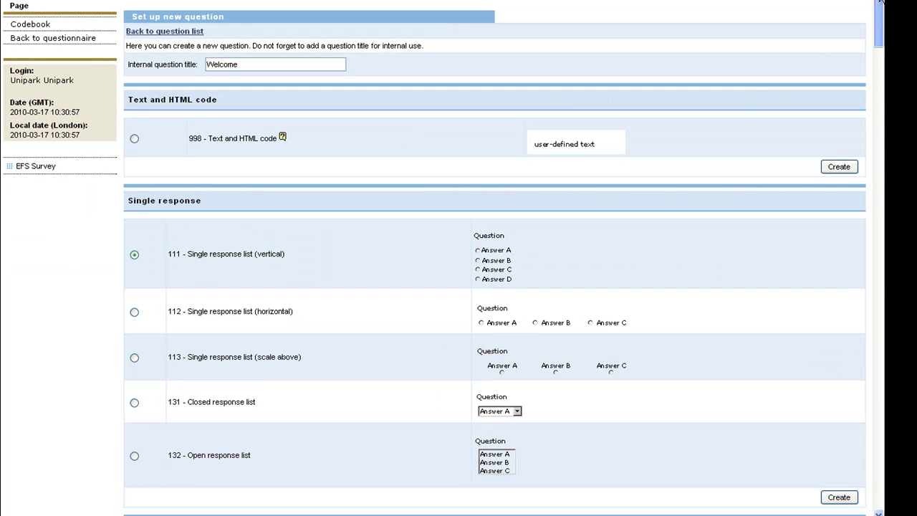
pyautogui.moveTo(880, 3); pyautogui.dragTo(852, 467)
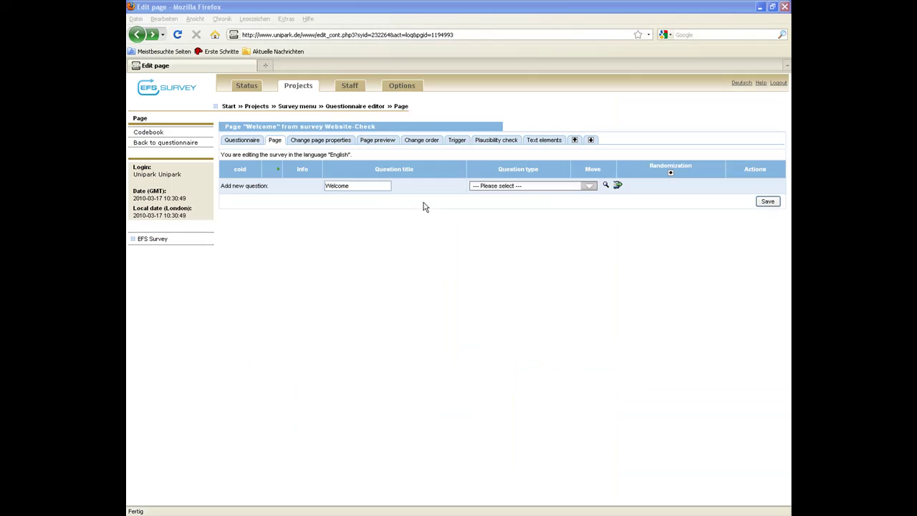
pyautogui.click(590, 187)
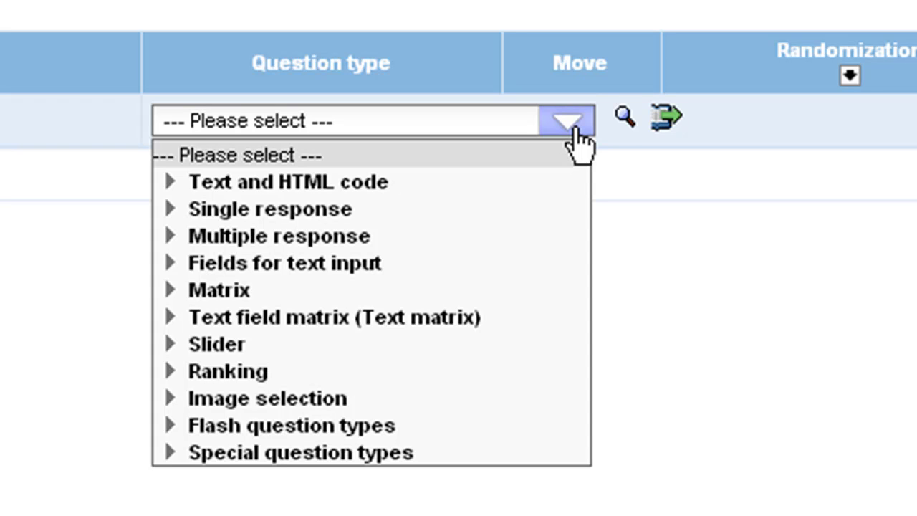
pyautogui.click(213, 183)
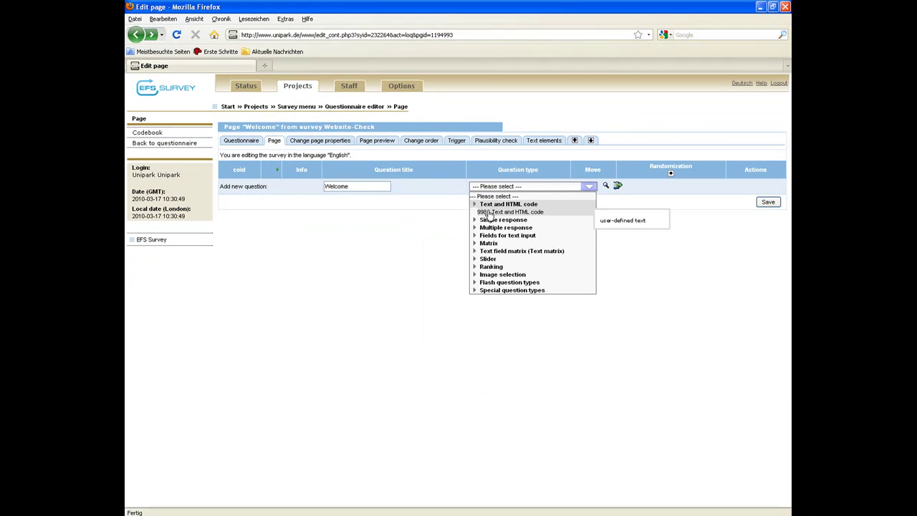
pyautogui.click(489, 213)
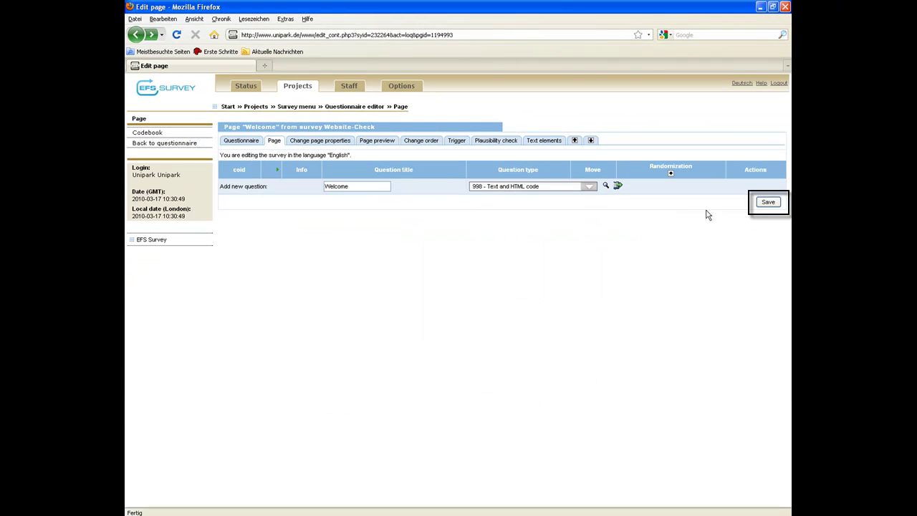
# Save the question, paste the four-line greeting, and add a line break after each line.
pyautogui.click(765, 203)
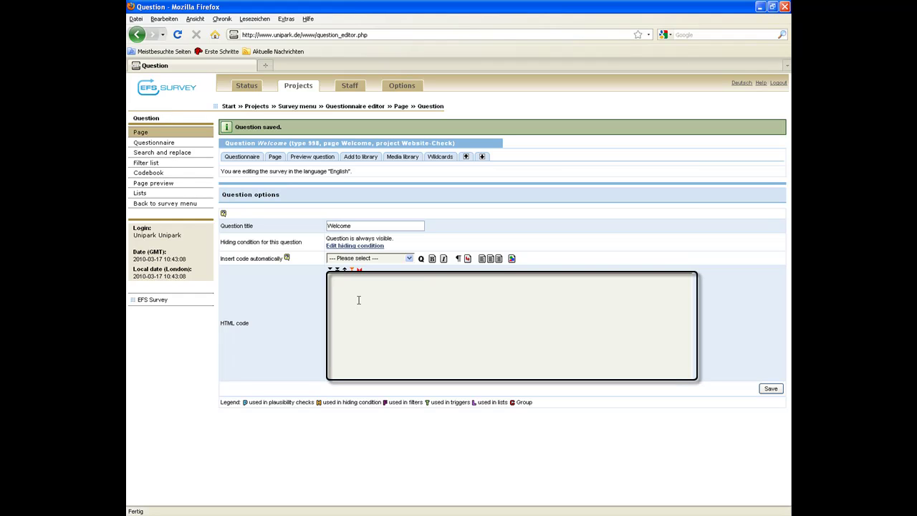
pyautogui.write("Welcome to Globalparks' website check. Please take part in our short online survey. Best regards, Your Globalpark-Team")
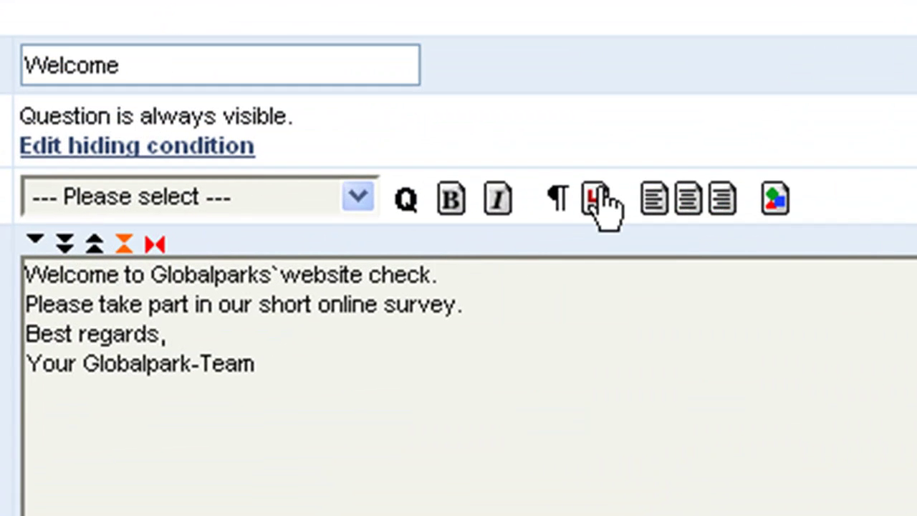
pyautogui.click(601, 195)
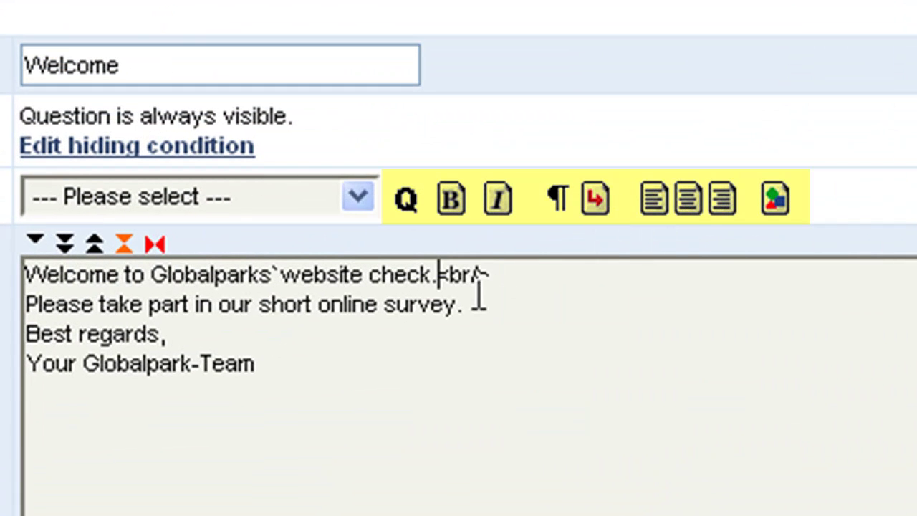
pyautogui.click(479, 304)
pyautogui.click(597, 199)
pyautogui.click(237, 331)
pyautogui.click(601, 201)
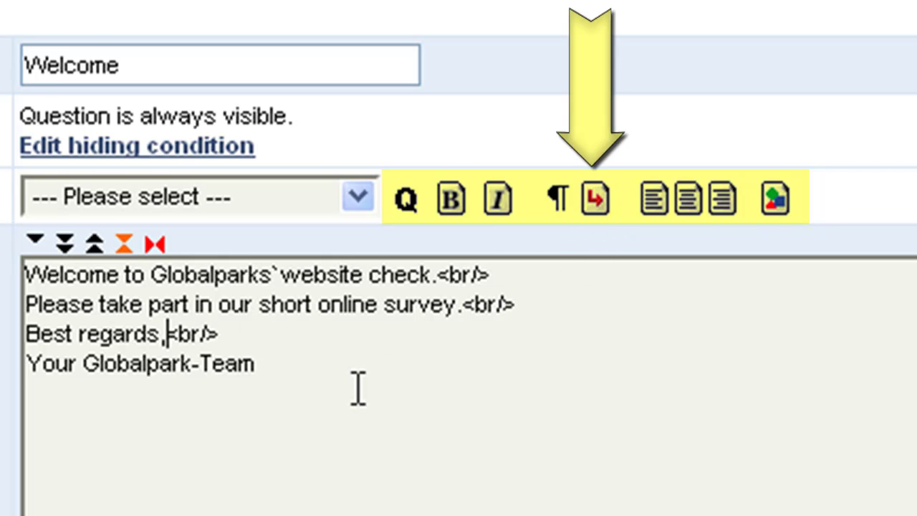
# Make the whole greeting bold and save it.
pyautogui.moveTo(358, 391); pyautogui.dragTo(21, 270)
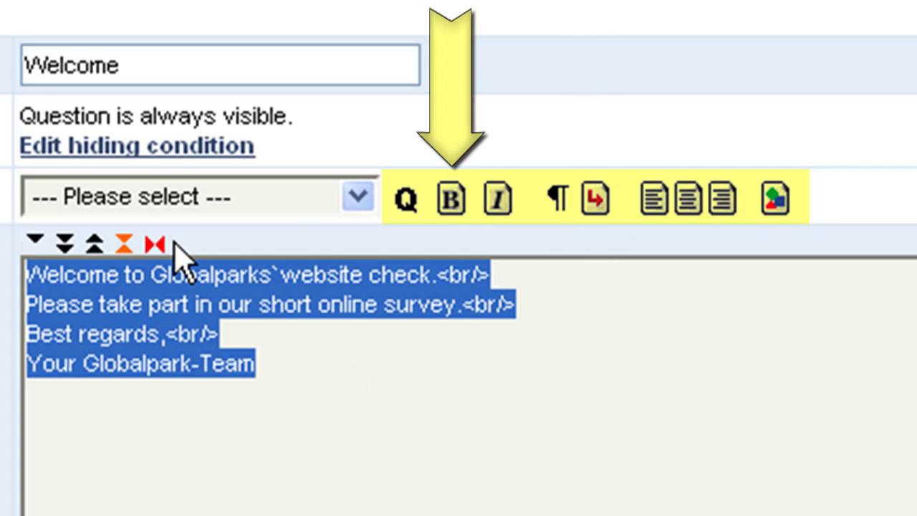
pyautogui.click(453, 204)
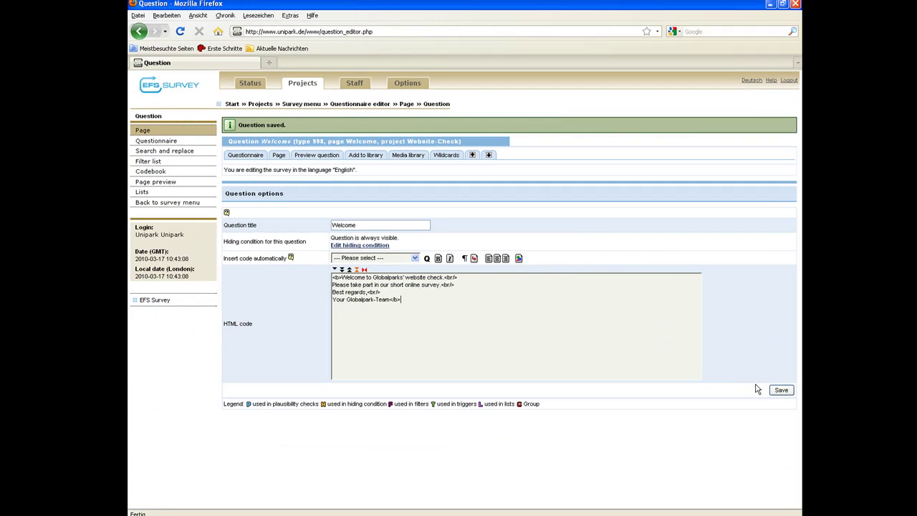
pyautogui.click(781, 390)
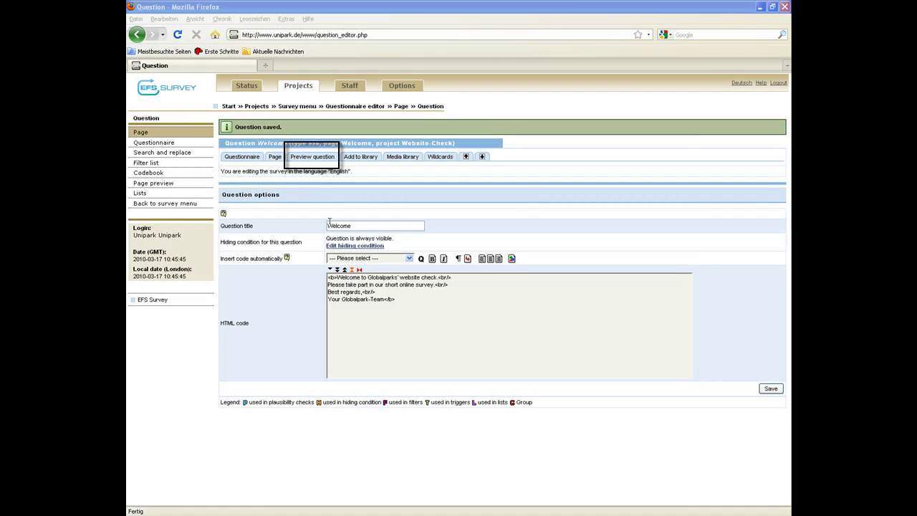
# Preview the bold Welcome greeting, then return to the questionnaire page list.
pyautogui.click(304, 159)
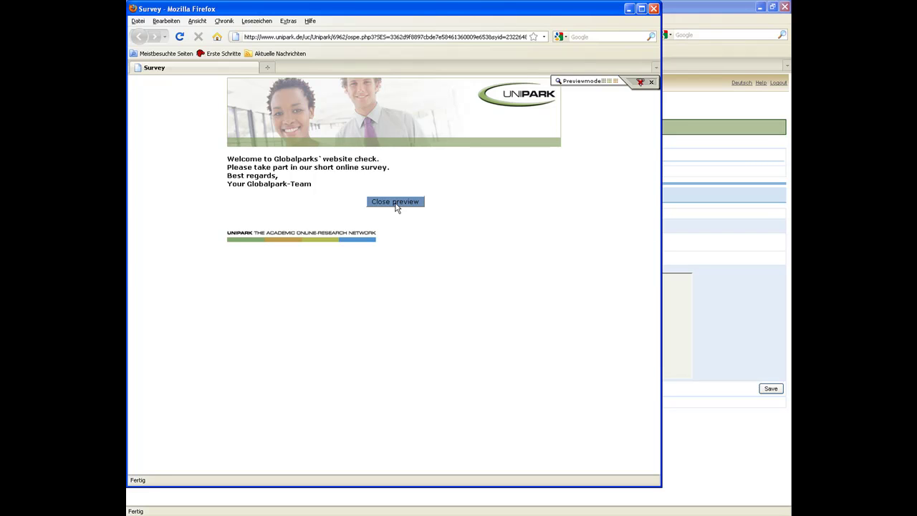
pyautogui.click(396, 204)
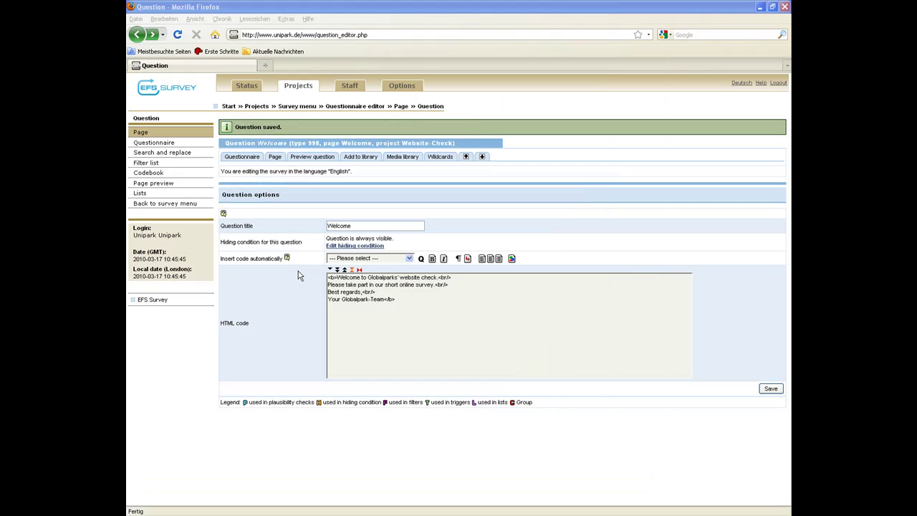
pyautogui.click(236, 159)
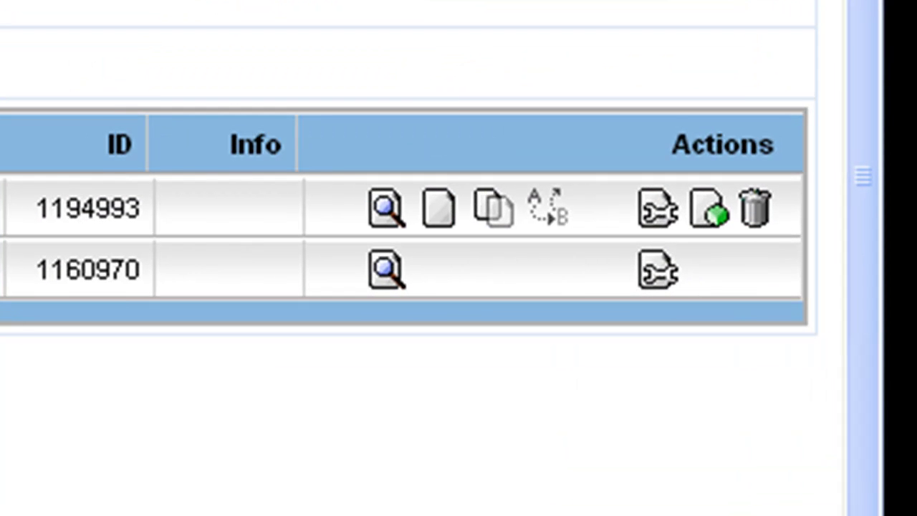
# Create a standard page titled 'Attention' right after the Welcome page.
pyautogui.click(442, 210)
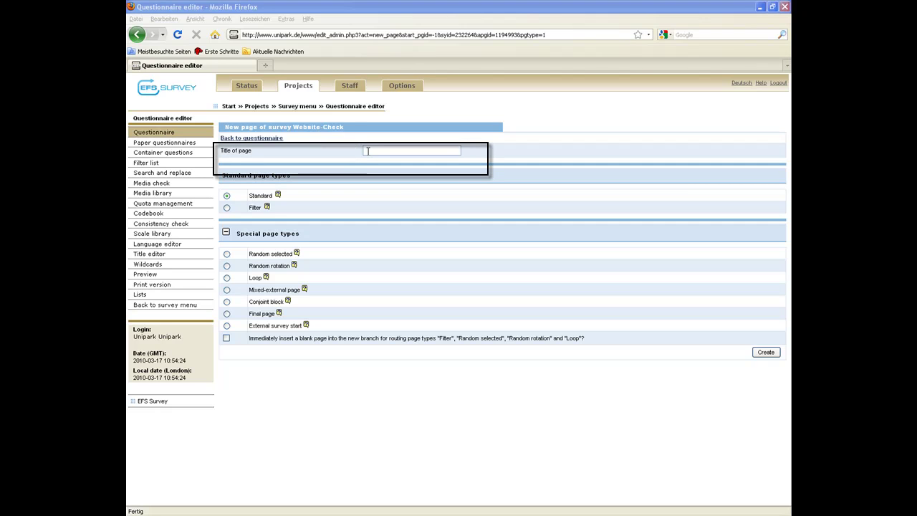
pyautogui.click(368, 150)
pyautogui.click(374, 162)
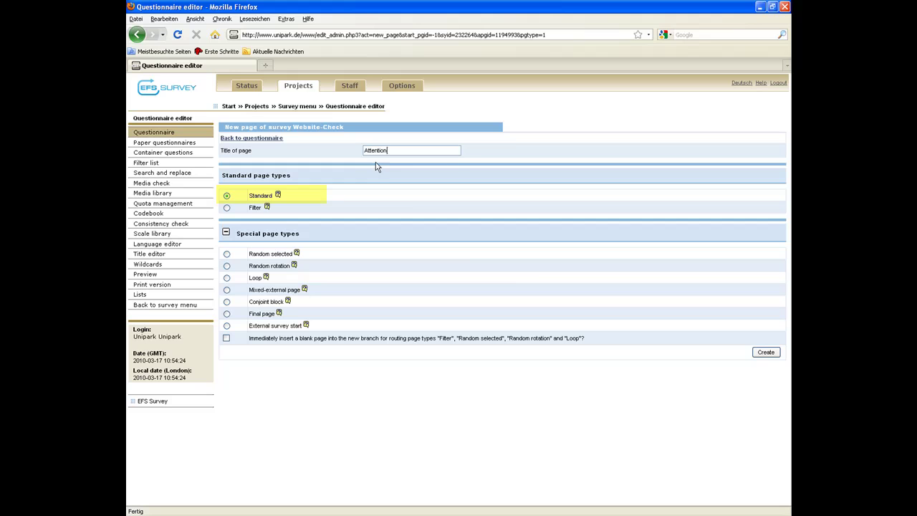
pyautogui.click(765, 353)
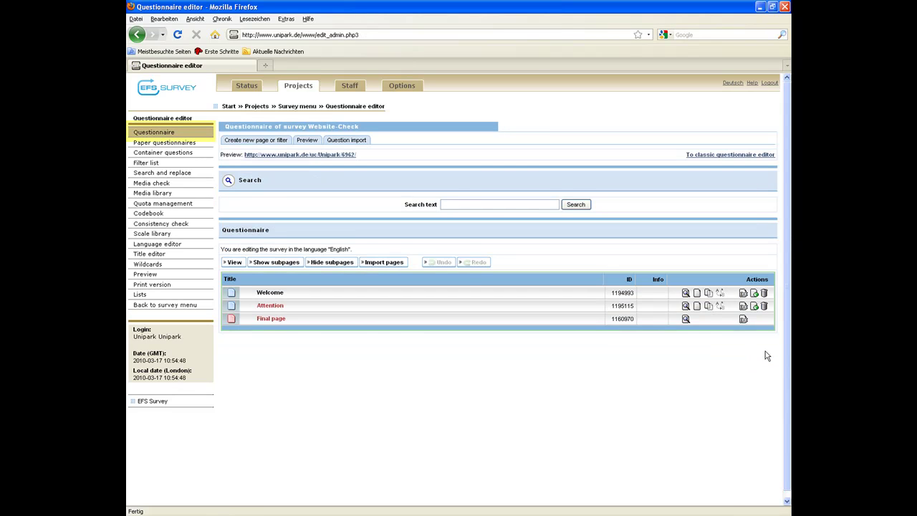
pyautogui.click(276, 308)
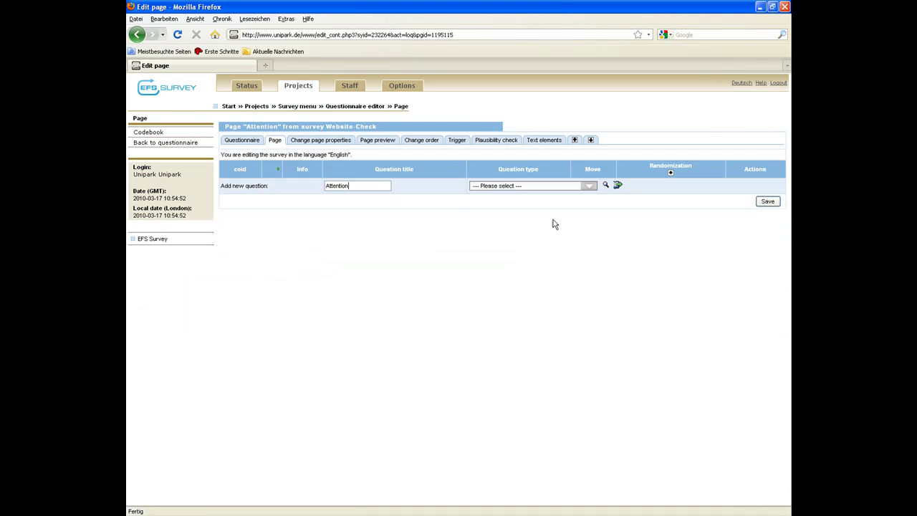
pyautogui.click(591, 188)
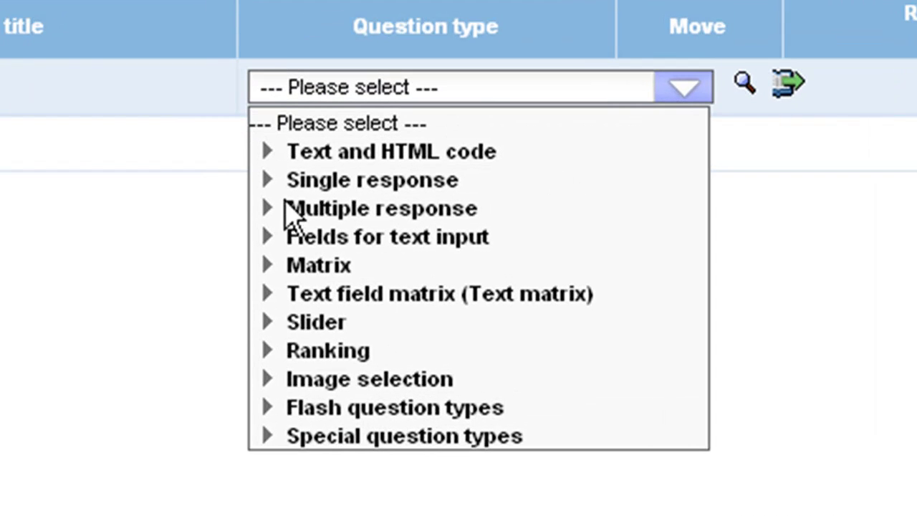
pyautogui.click(301, 211)
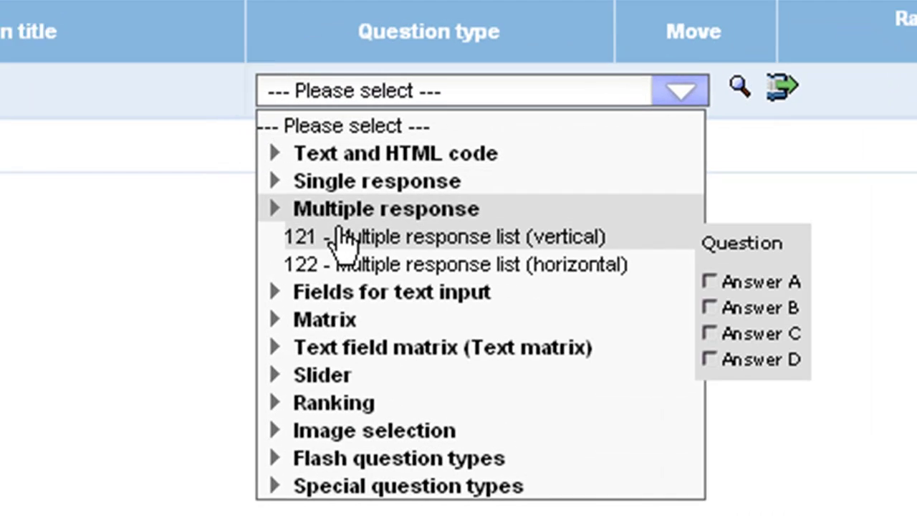
pyautogui.click(342, 240)
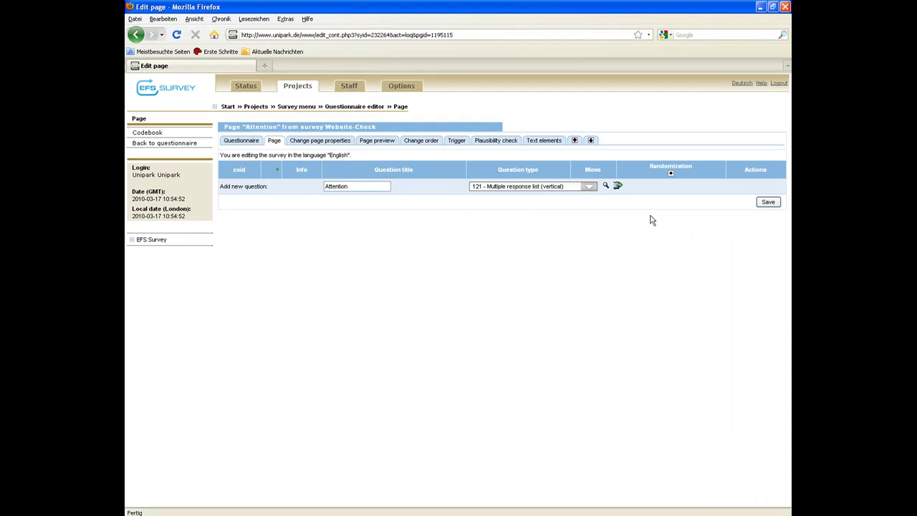
pyautogui.click(759, 204)
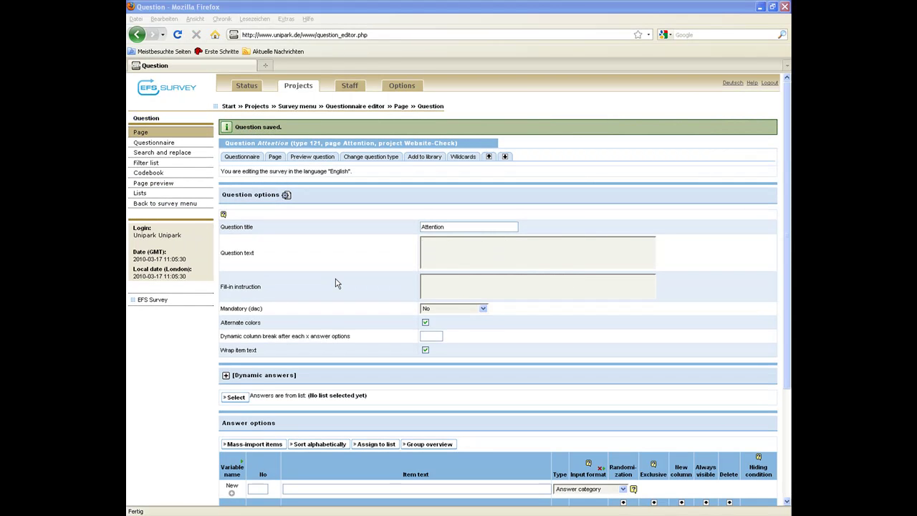
pyautogui.scroll(-2, 337, 284)
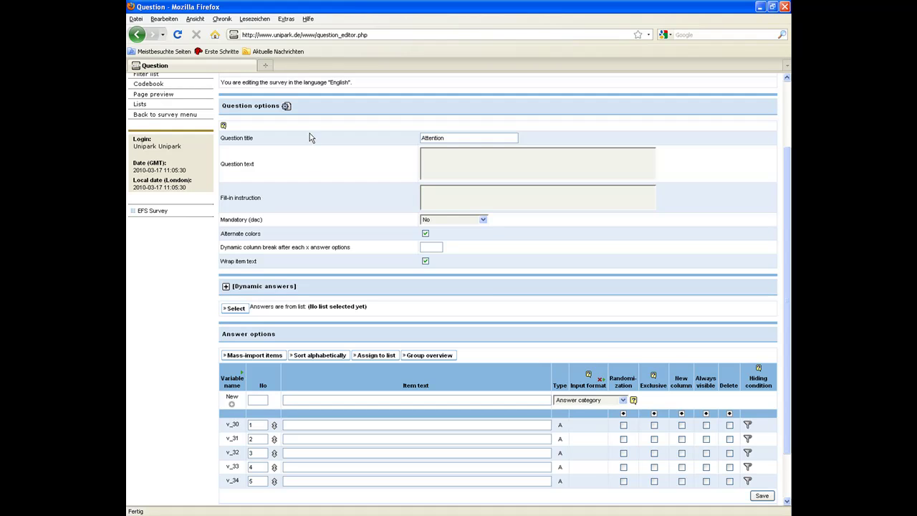
pyautogui.click(286, 106)
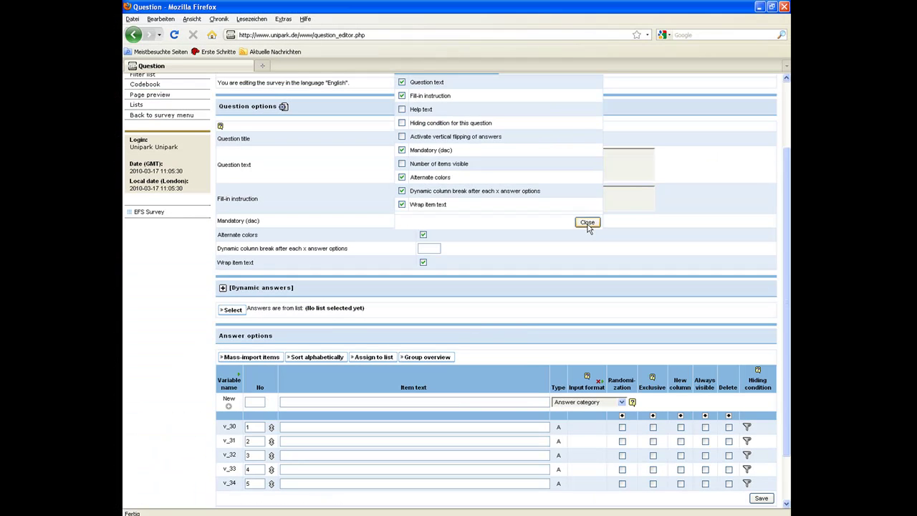
# Enter 'How did you learn about our website?' with answers Friends, Search engine, Link on other website.
pyautogui.click(715, 277)
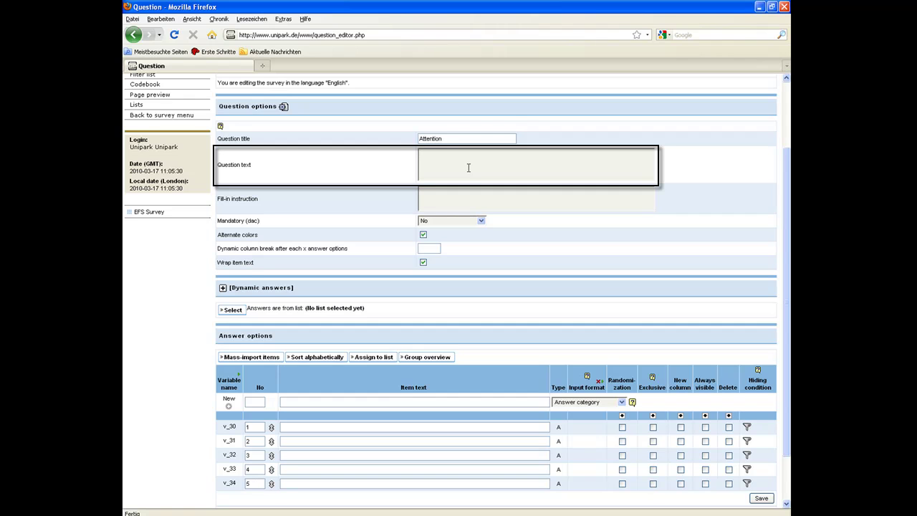
pyautogui.write('How did you learn about our website?')
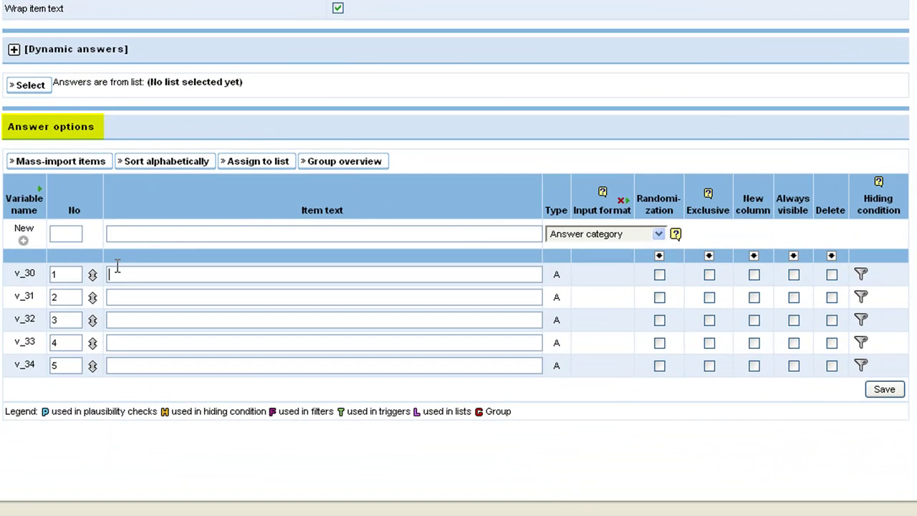
pyautogui.doubleClick(222, 329)
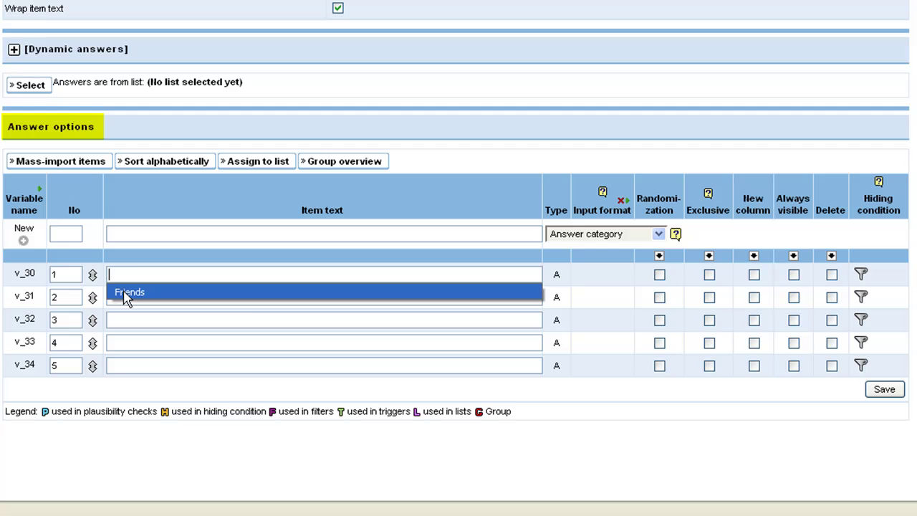
pyautogui.click(230, 351)
pyautogui.doubleClick(131, 298)
pyautogui.click(141, 333)
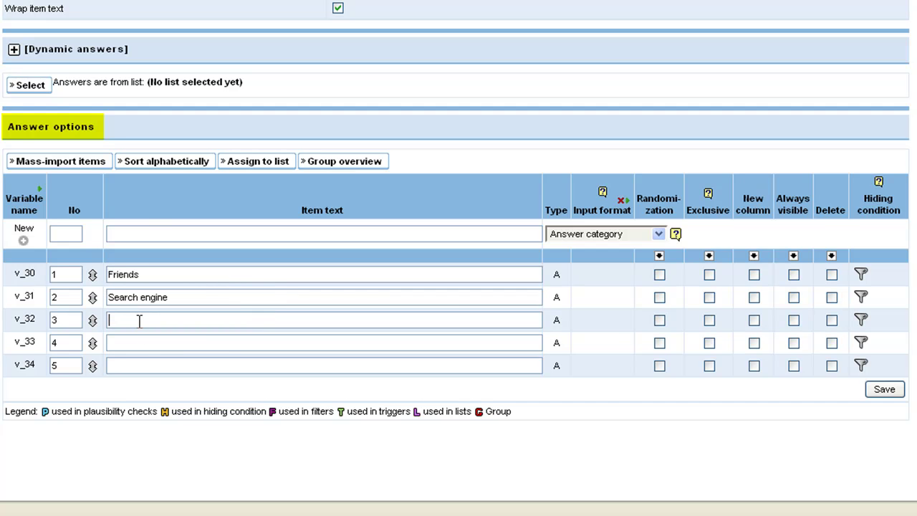
pyautogui.doubleClick(139, 319)
pyautogui.click(154, 338)
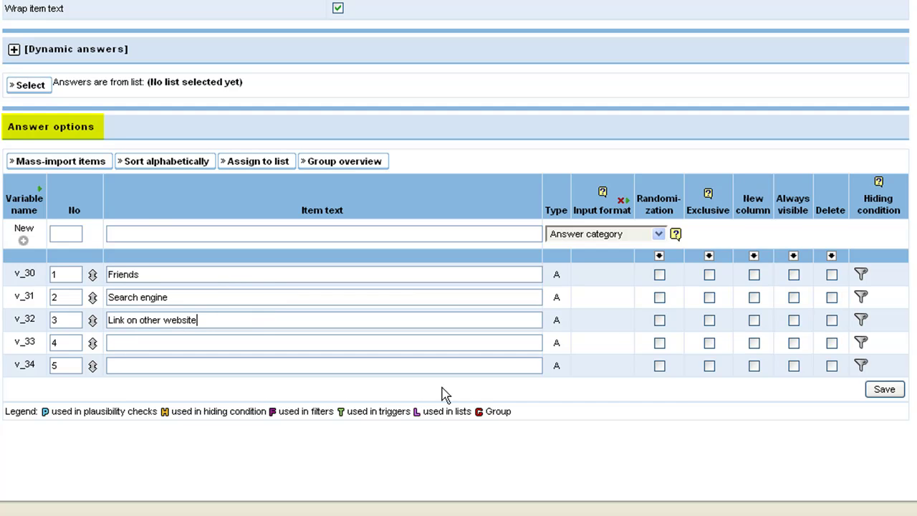
pyautogui.click(884, 389)
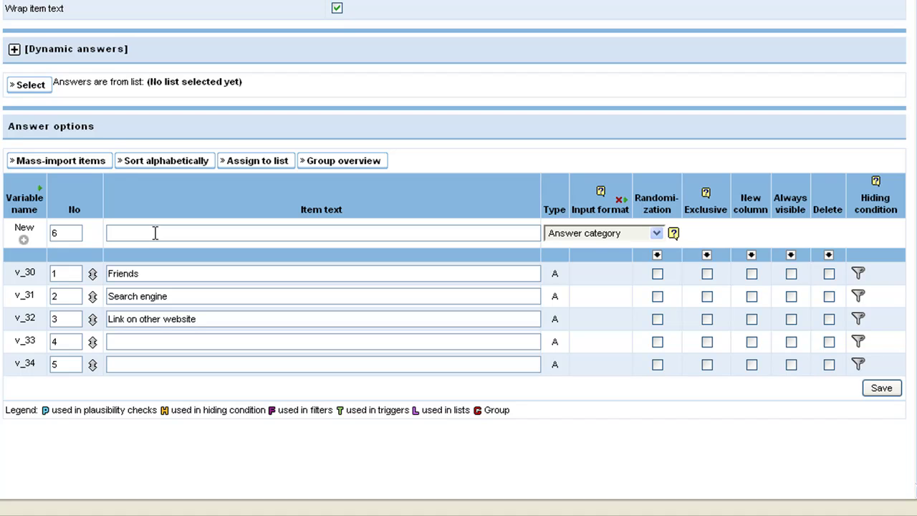
# Add an 'Other' answer with a text field, delete the empty answer row, and save.
pyautogui.click(155, 233)
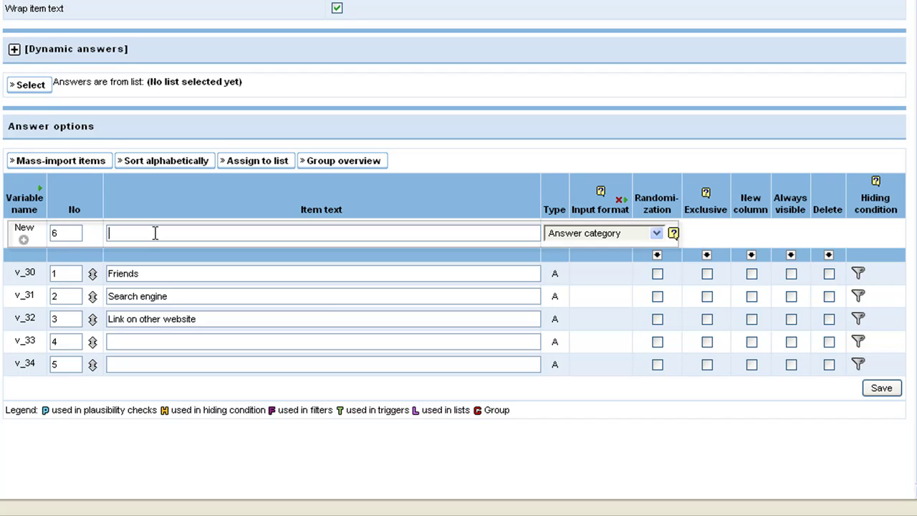
pyautogui.write('Other')
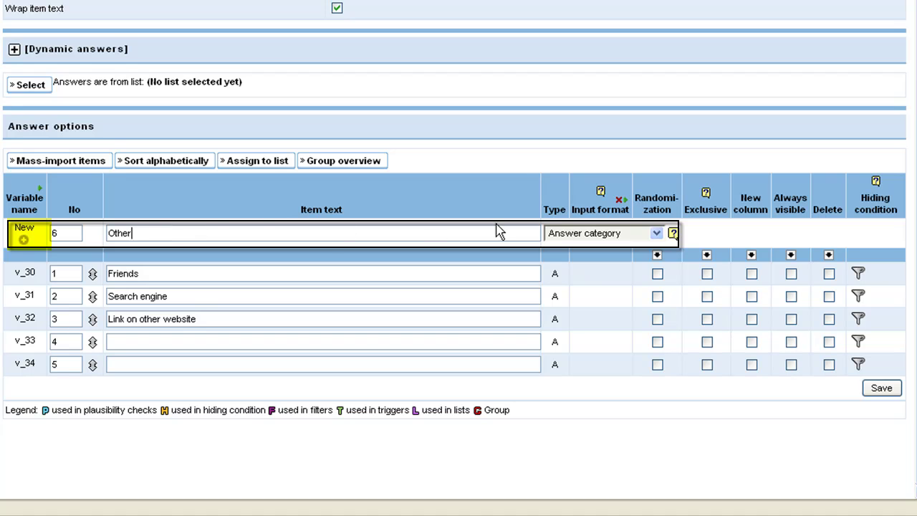
pyautogui.click(657, 233)
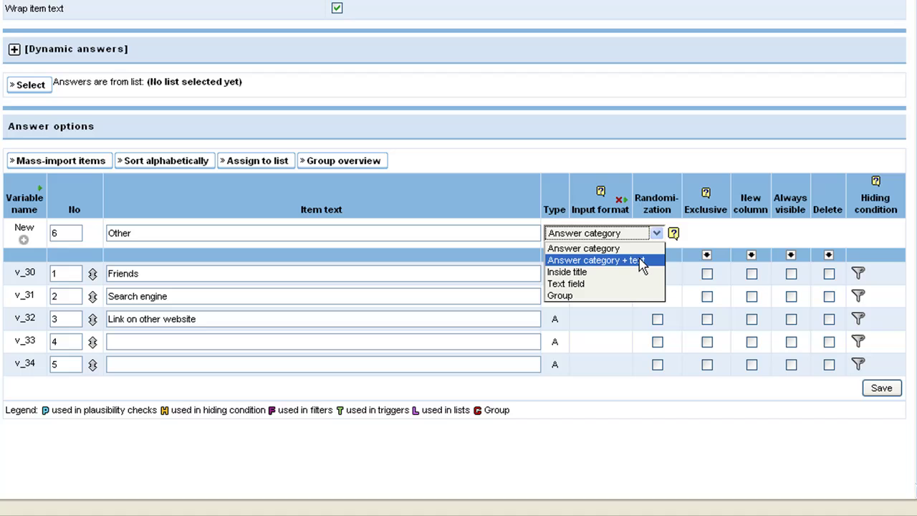
pyautogui.click(642, 262)
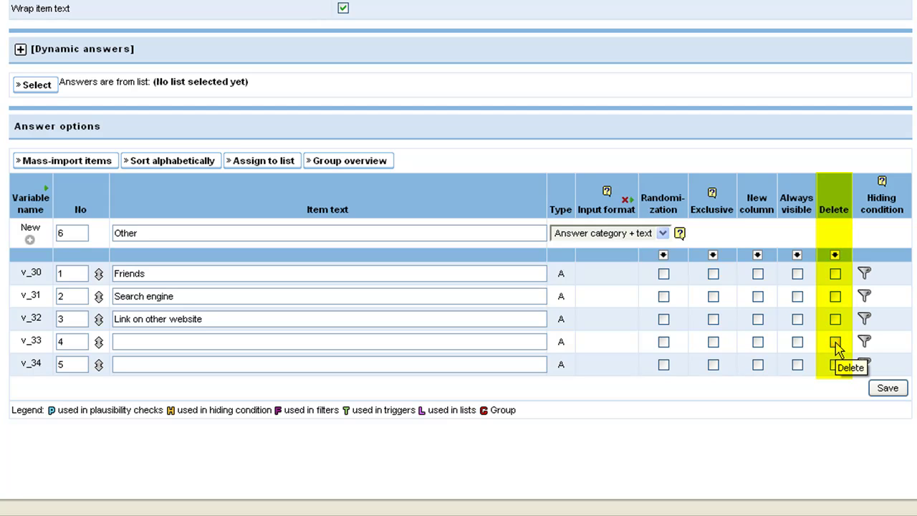
pyautogui.click(836, 342)
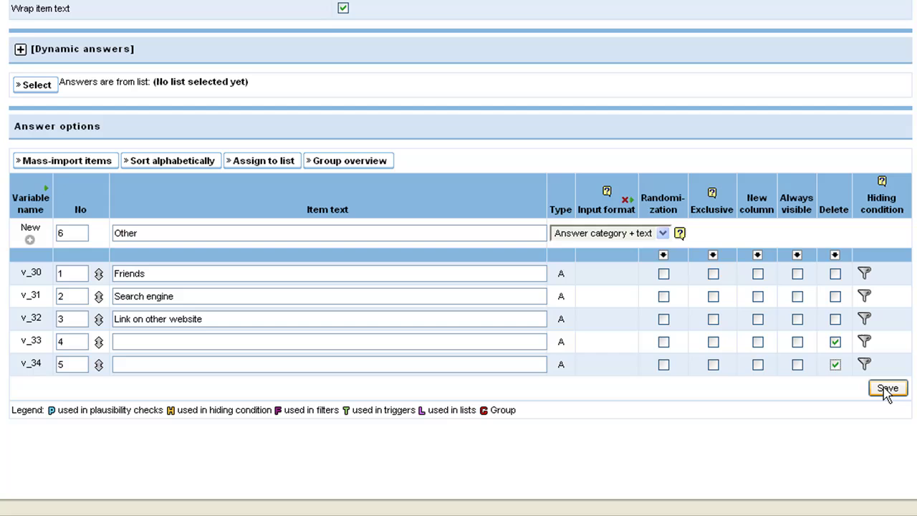
pyautogui.click(887, 389)
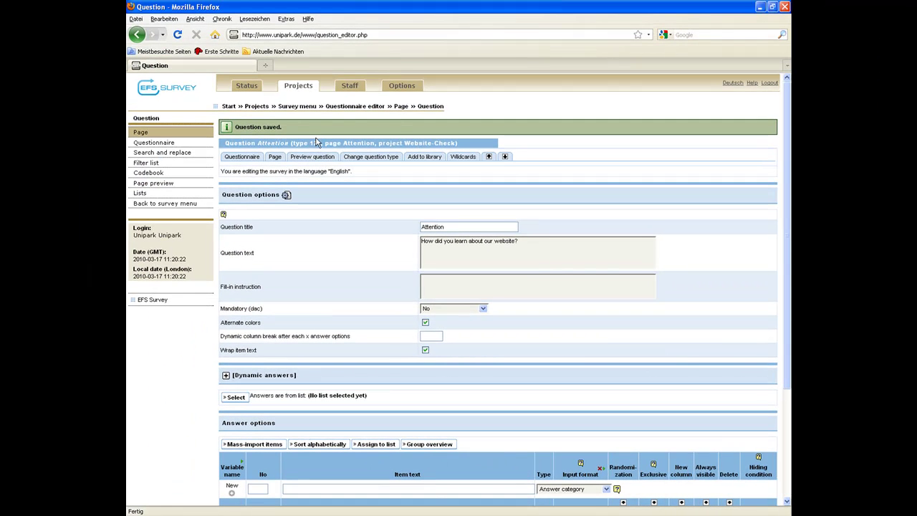
# Preview the Attention question, then return to the questionnaire page list.
pyautogui.click(322, 158)
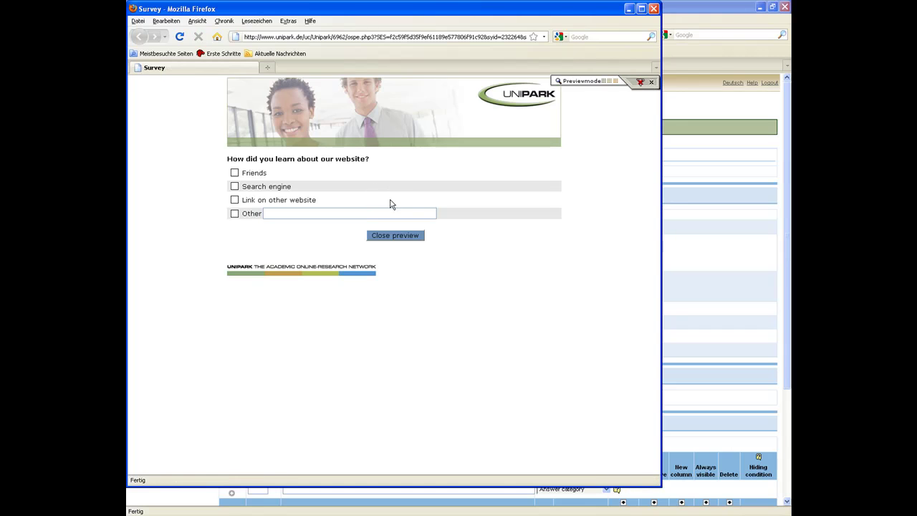
pyautogui.click(394, 239)
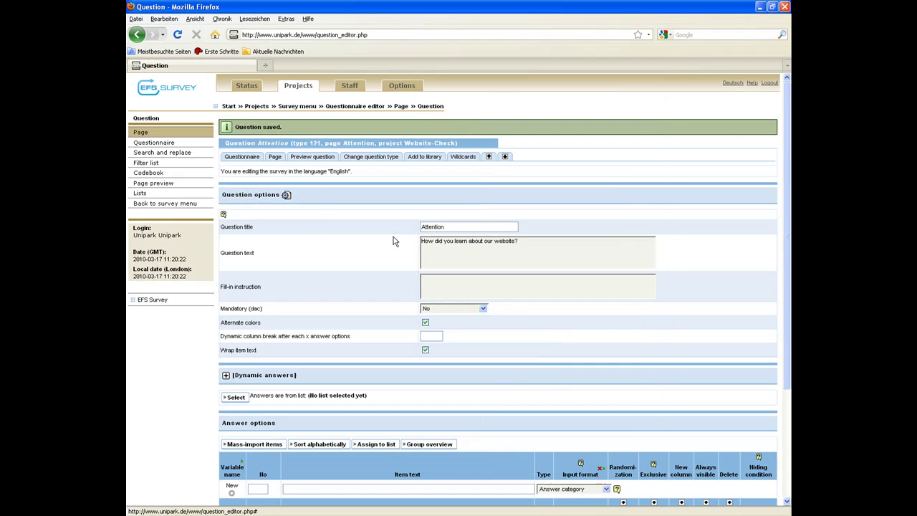
pyautogui.click(241, 157)
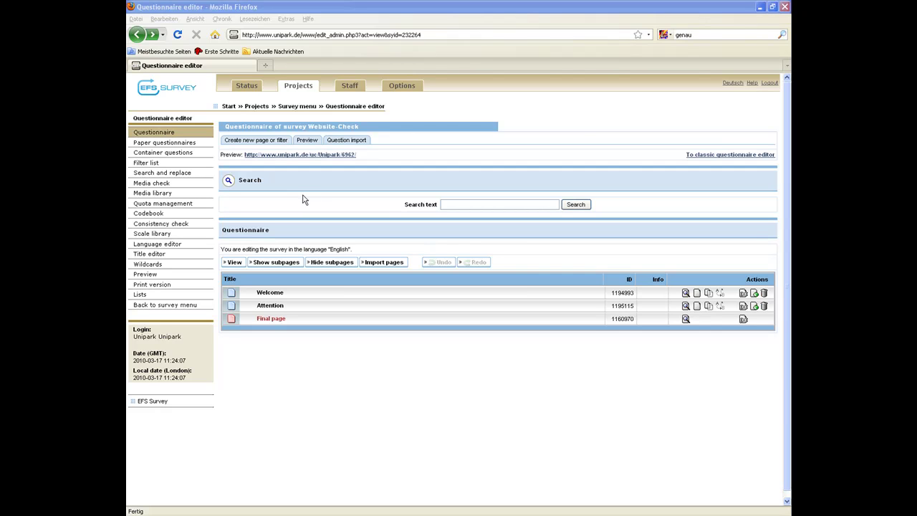
# Create a filter page titled 'Search engine' and open its filter condition.
pyautogui.click(256, 139)
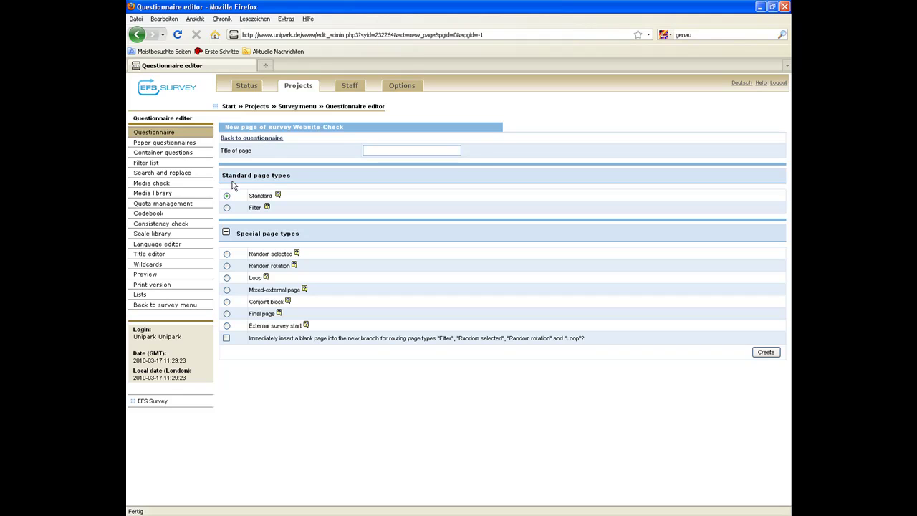
pyautogui.click(373, 152)
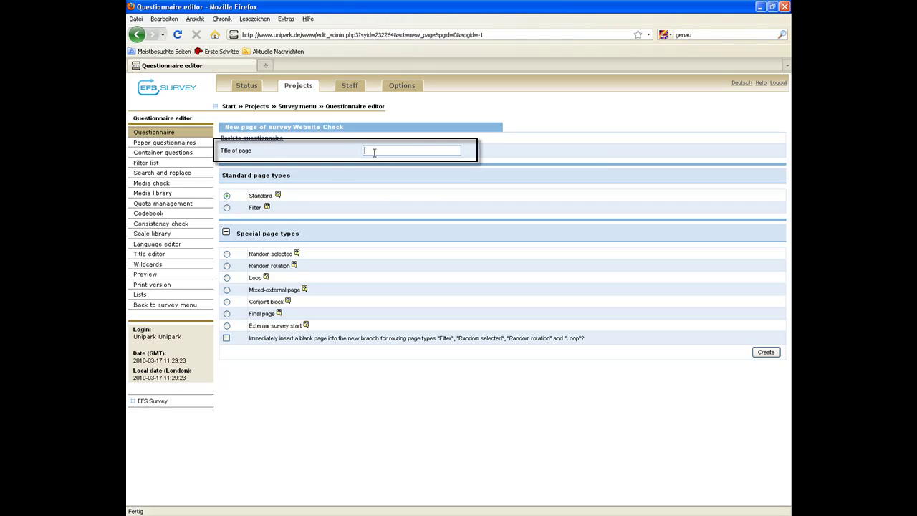
pyautogui.write('Search engine')
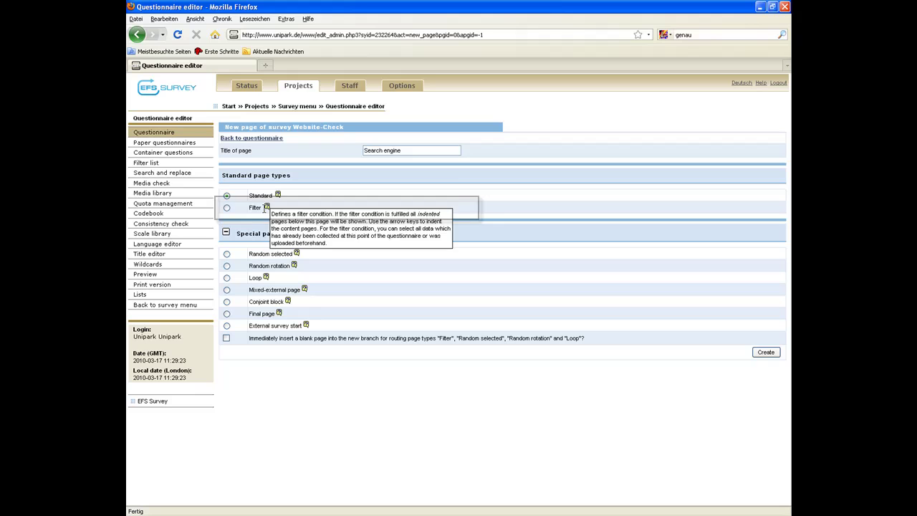
pyautogui.click(227, 207)
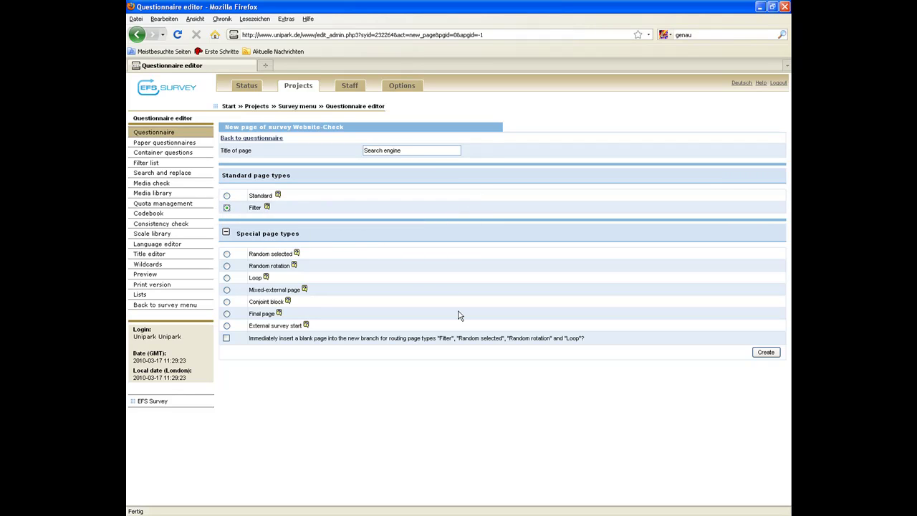
pyautogui.click(763, 353)
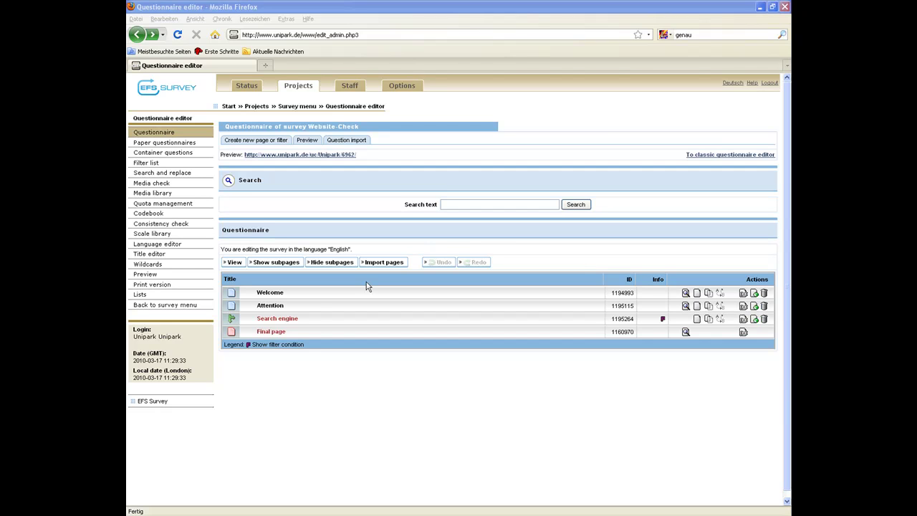
pyautogui.click(294, 324)
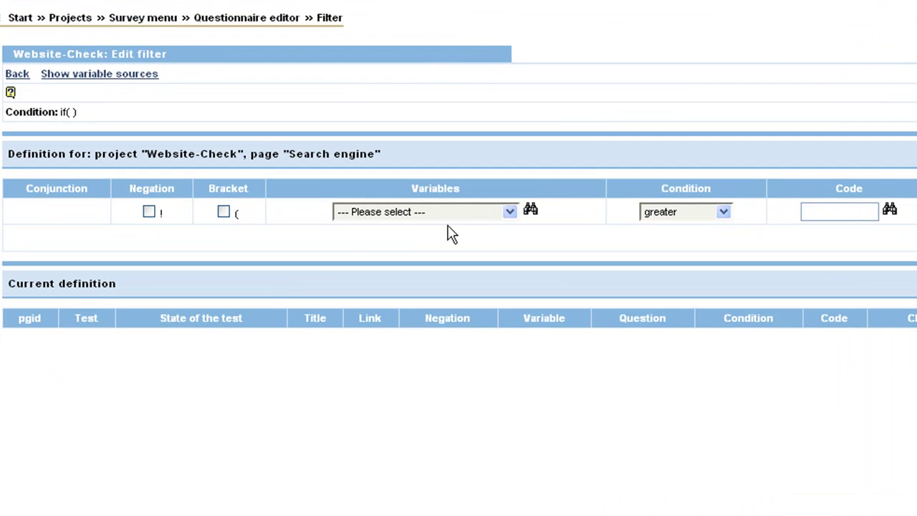
# Set and save the filter condition v_31 = 1 (Search engine quoted), then return to the questionnaire overview.
pyautogui.click(508, 212)
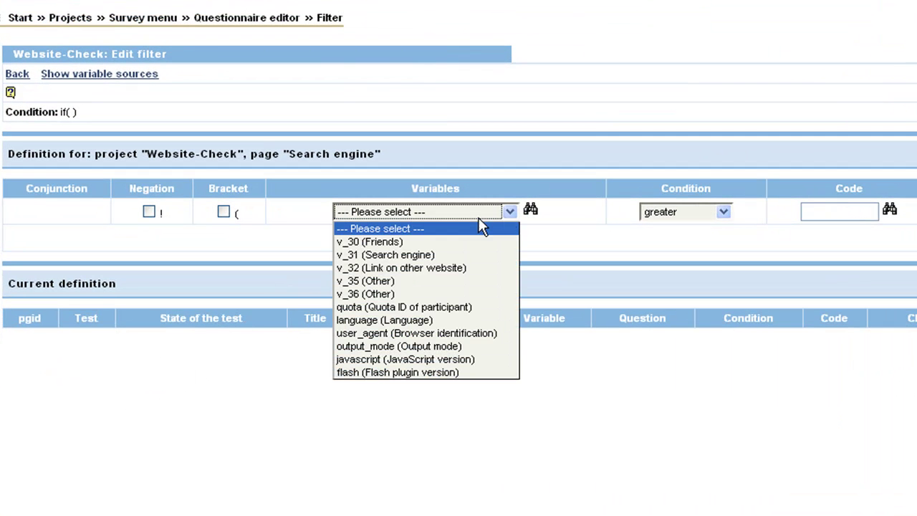
pyautogui.click(396, 255)
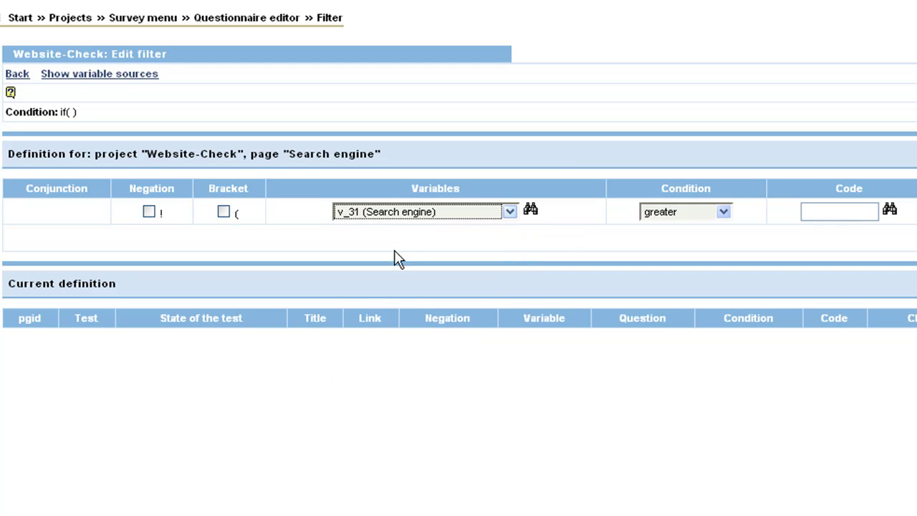
pyautogui.click(724, 213)
pyautogui.click(699, 250)
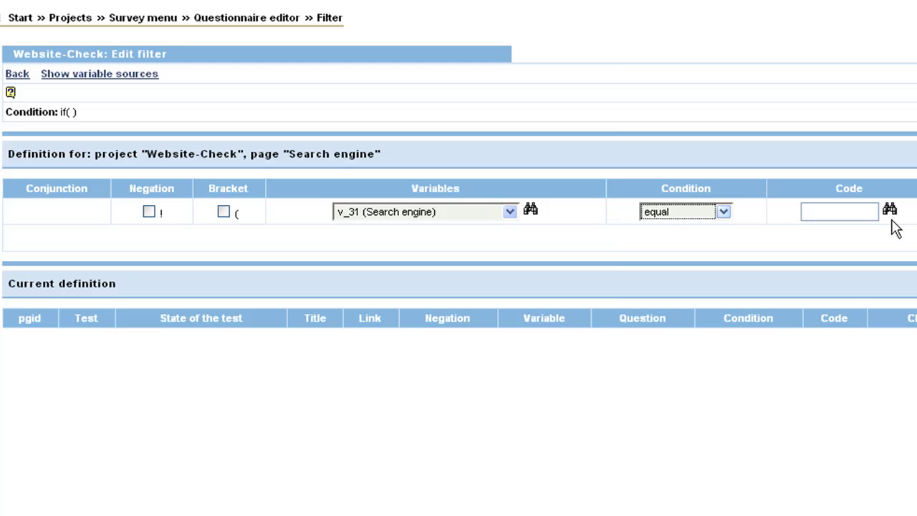
pyautogui.click(889, 211)
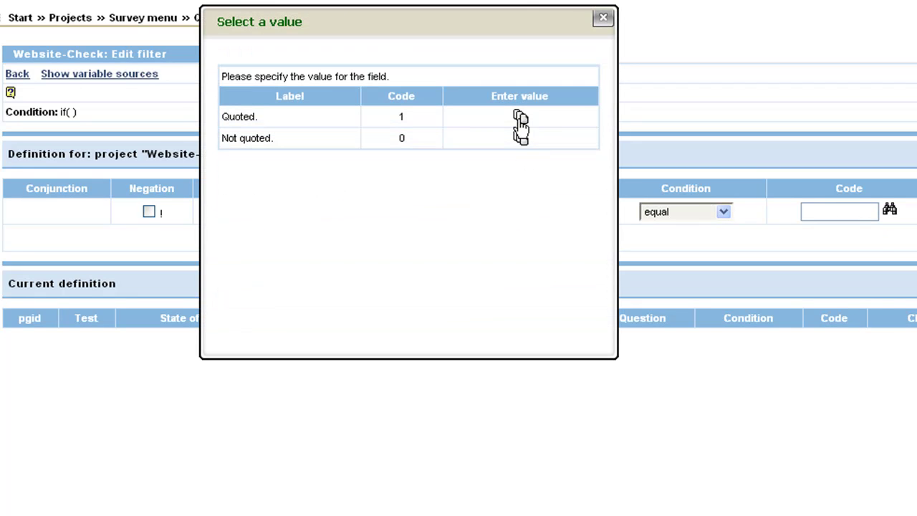
pyautogui.click(519, 117)
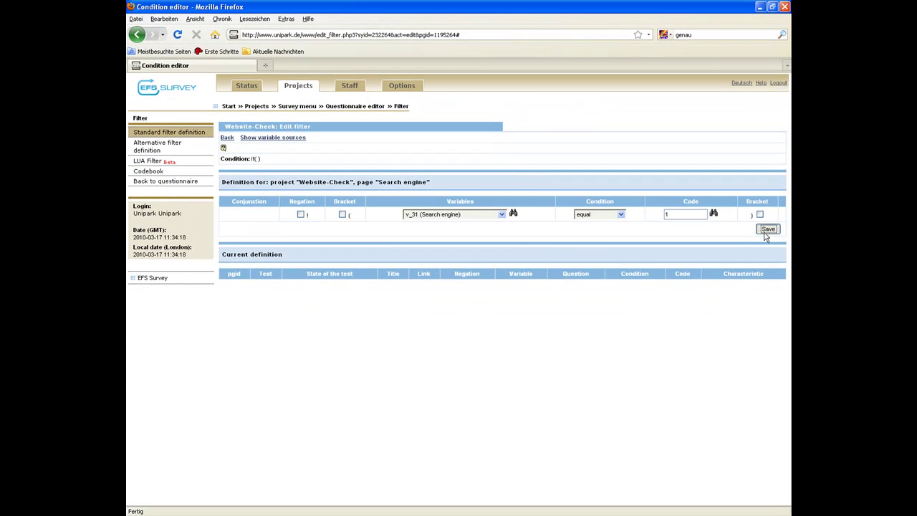
pyautogui.click(767, 229)
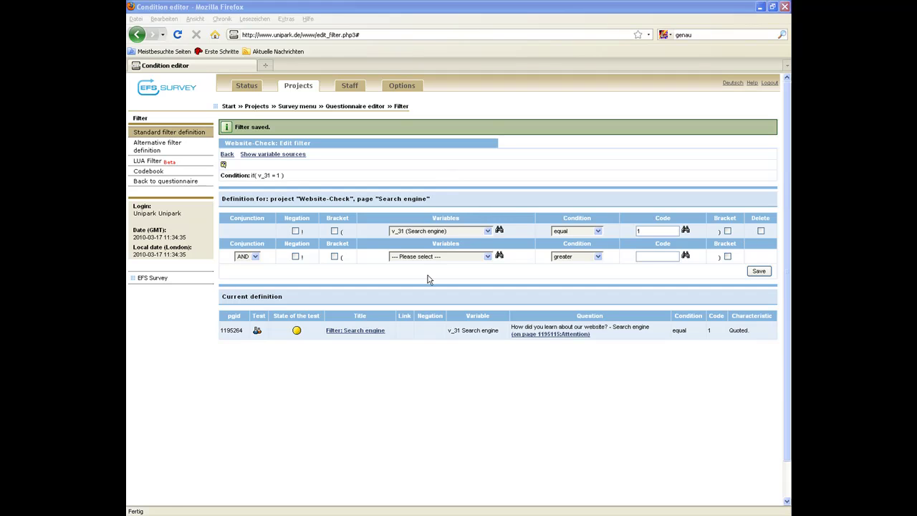
pyautogui.click(256, 258)
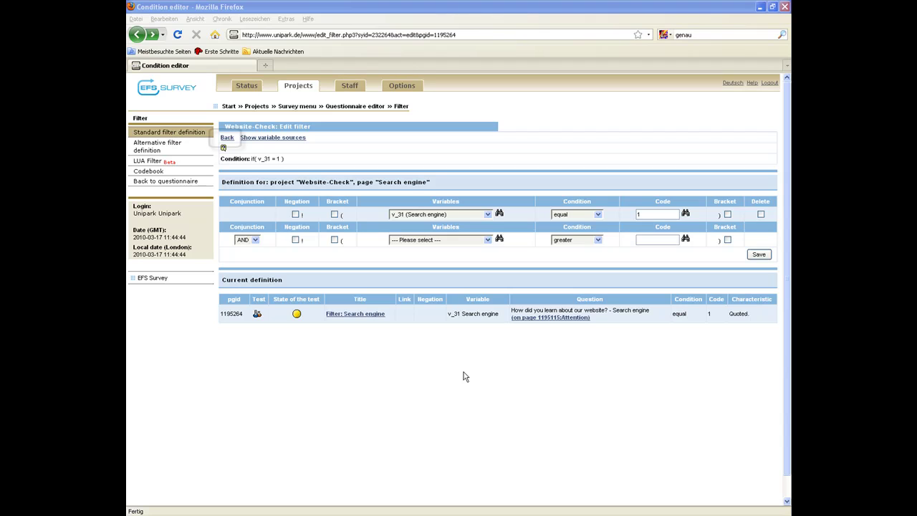
pyautogui.click(227, 138)
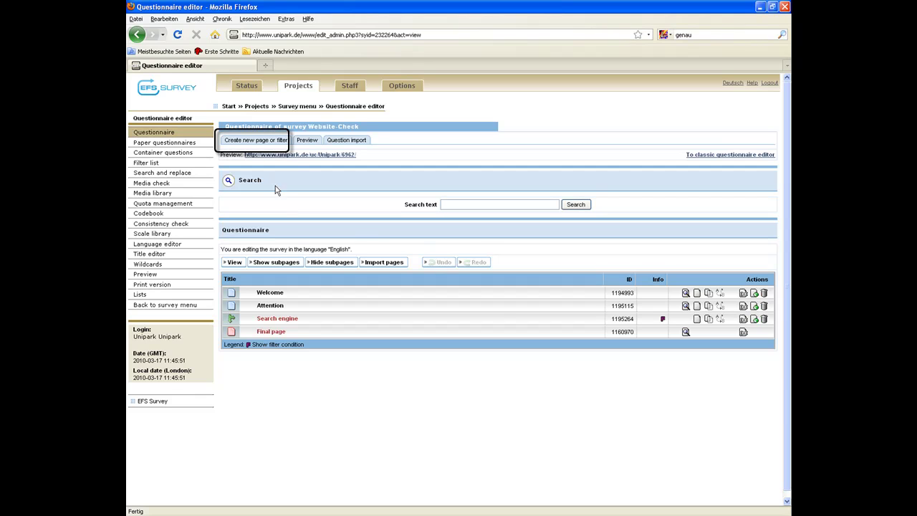
# Create a new standard page titled 'Which search engine?'.
pyautogui.click(262, 141)
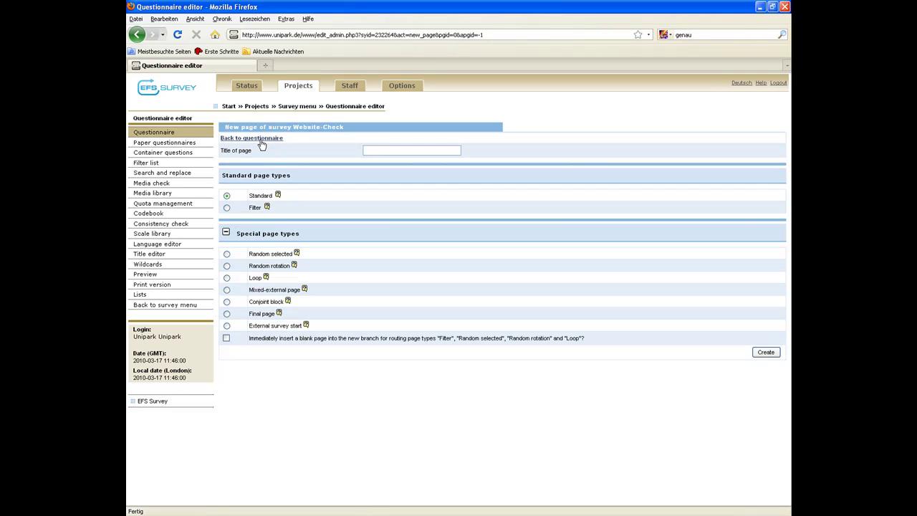
pyautogui.click(366, 150)
pyautogui.write('Which search engine?')
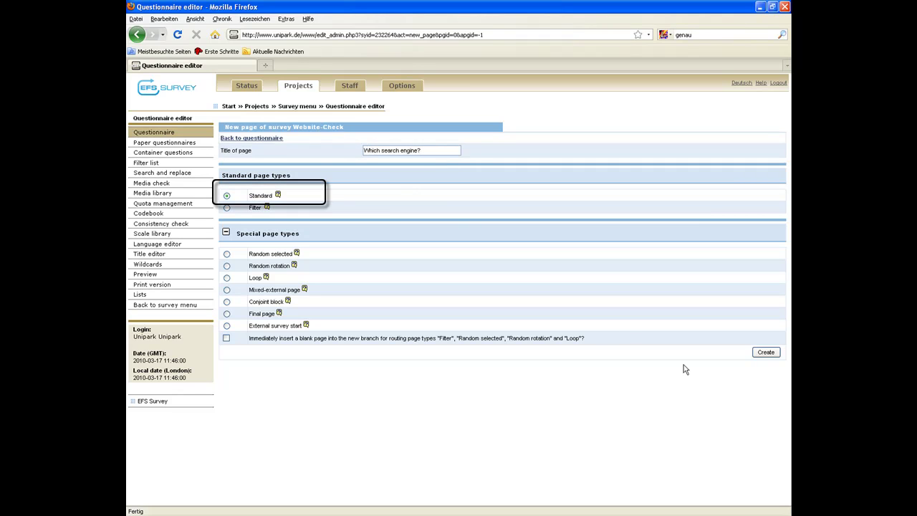
pyautogui.click(764, 355)
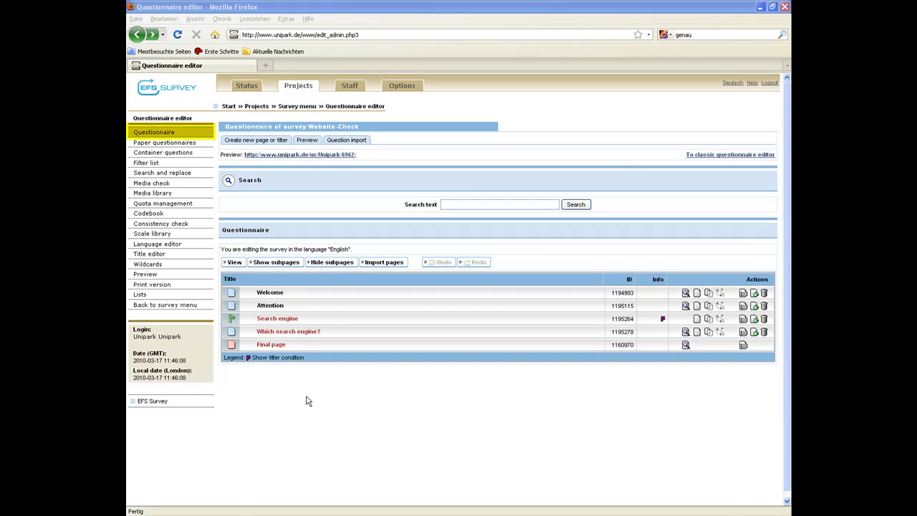
# On that page, add and save a '141 - Text field (single row)' question.
pyautogui.click(289, 333)
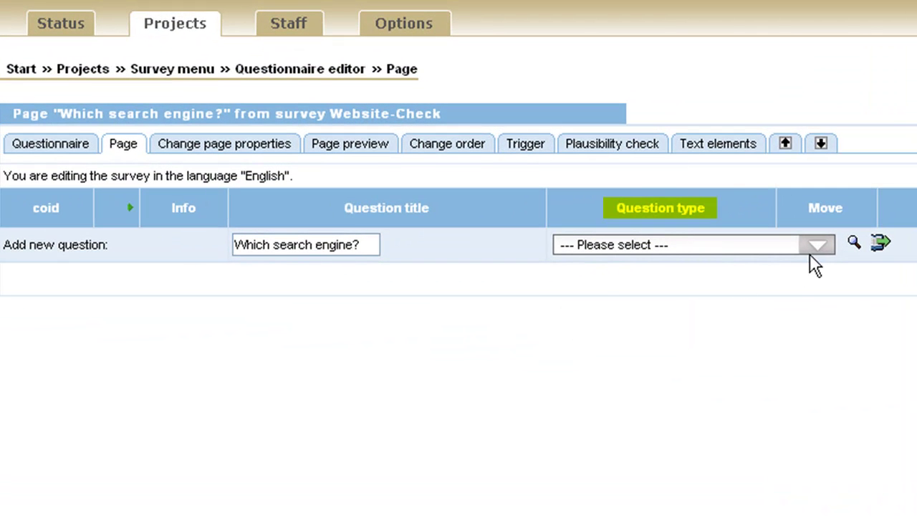
pyautogui.click(819, 247)
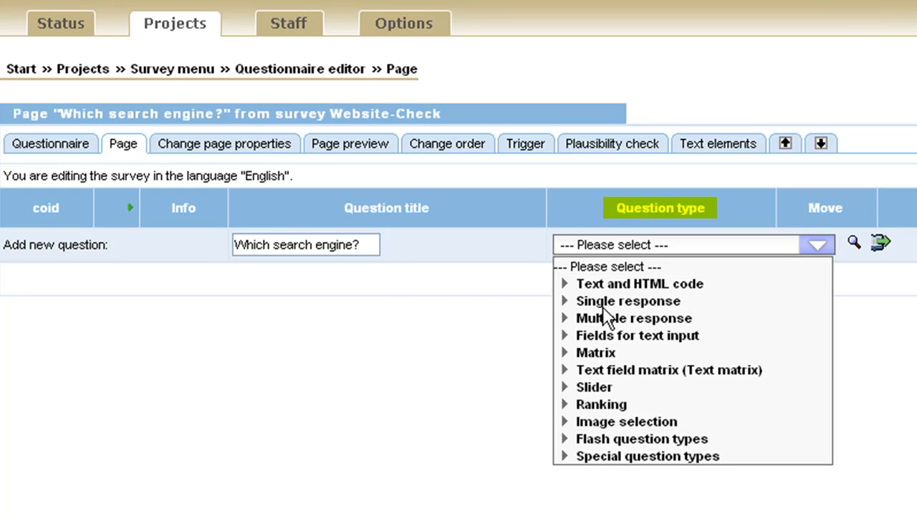
pyautogui.click(595, 336)
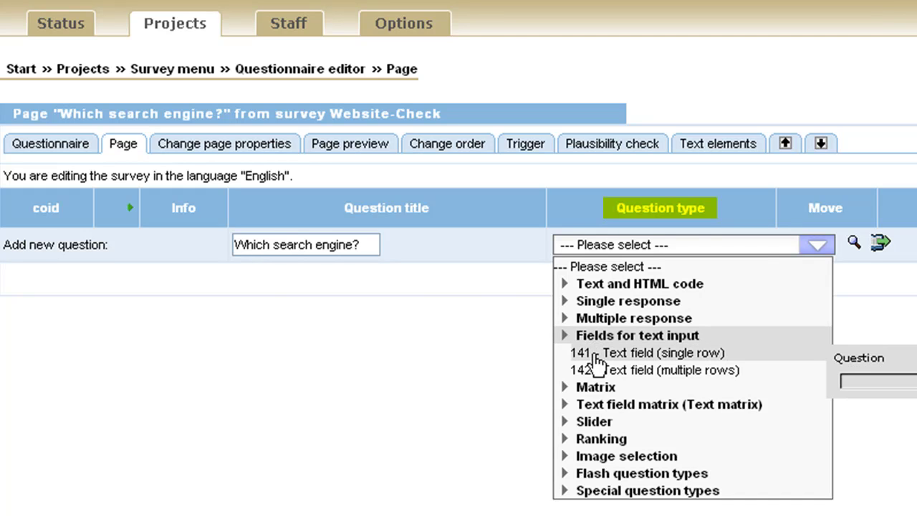
pyautogui.click(594, 354)
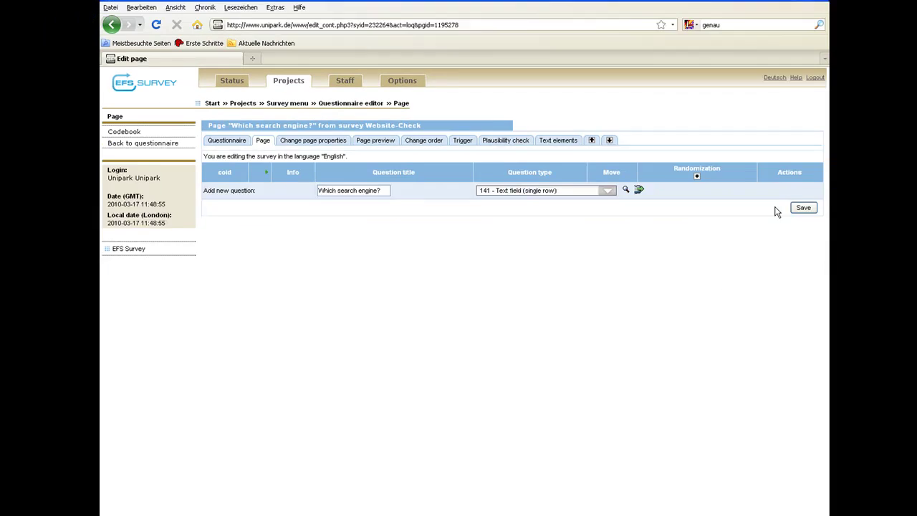
pyautogui.click(767, 201)
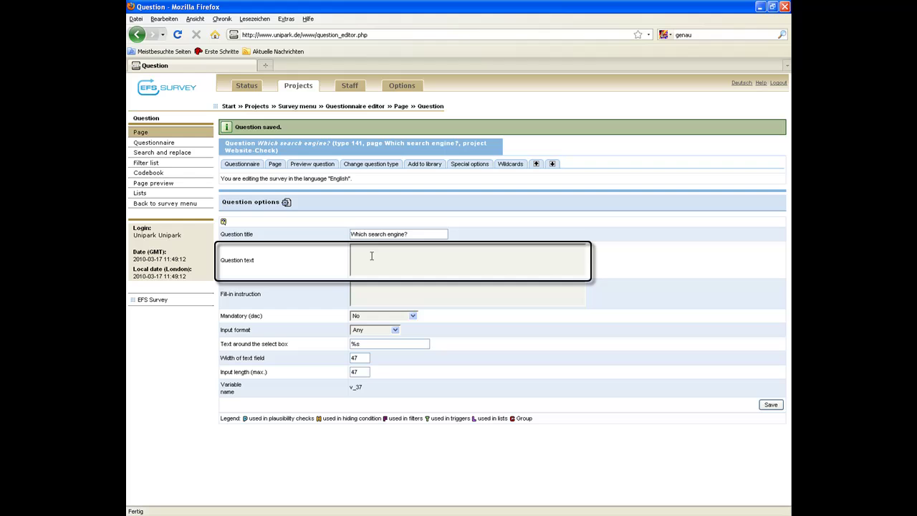
# Save the question text 'Which search engine did you use?' and check it in the question preview.
pyautogui.write('Which search engine did you use?')
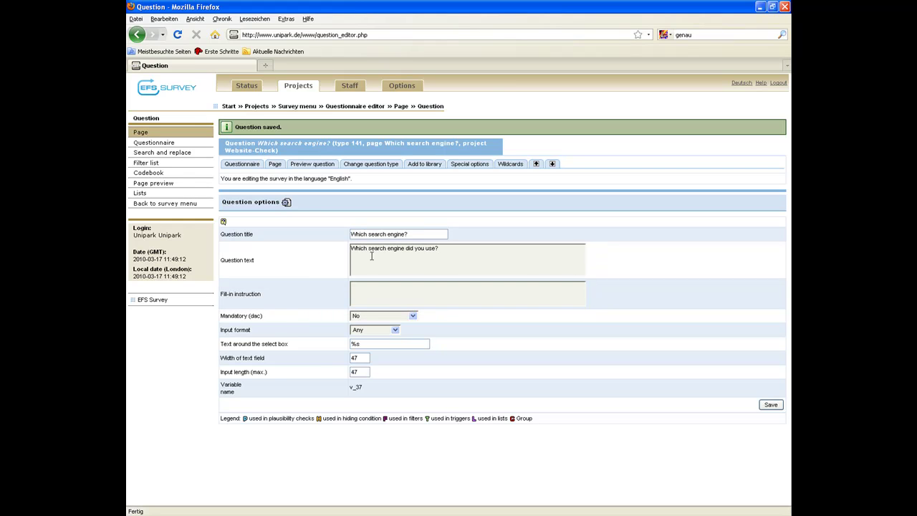
pyautogui.click(768, 404)
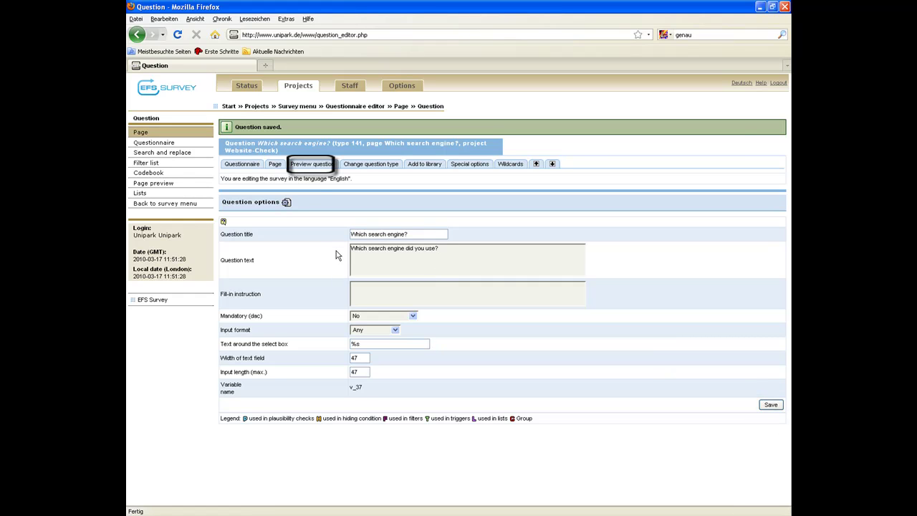
pyautogui.click(304, 165)
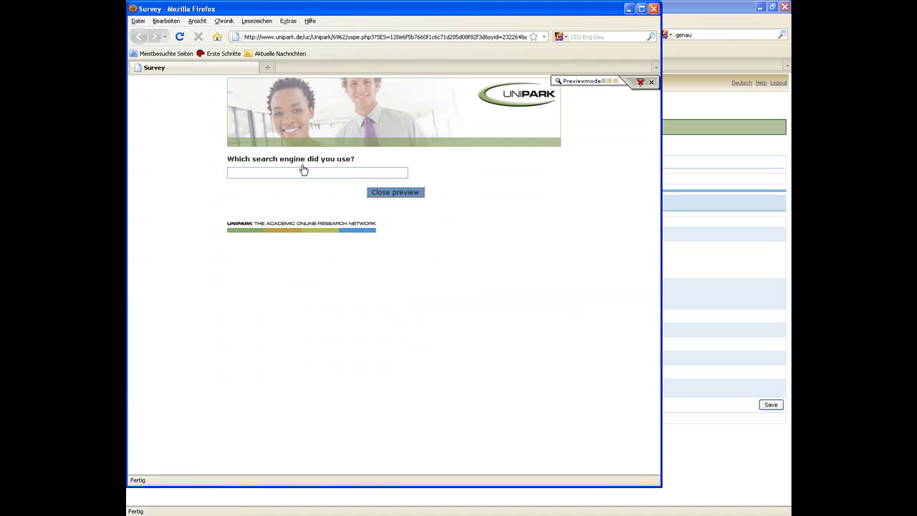
pyautogui.click(394, 192)
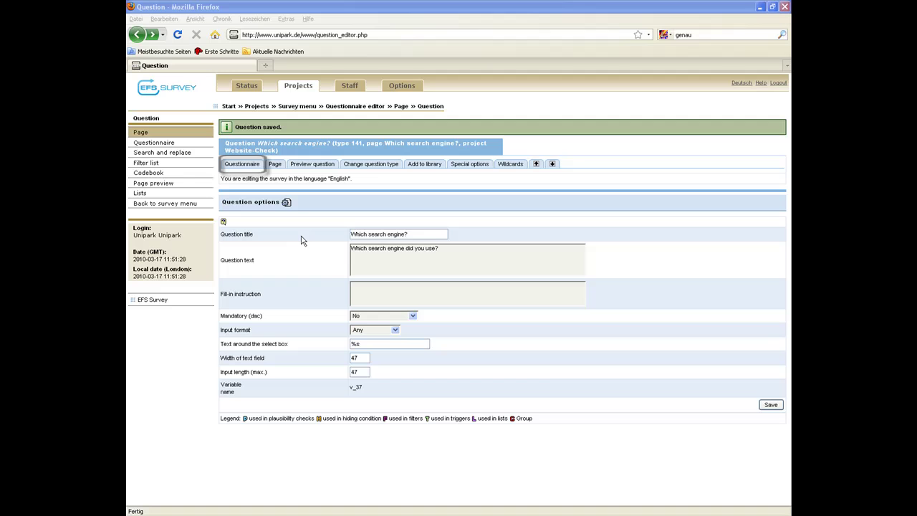
# In the questionnaire list, indent 'Which search engine?' beneath the 'Search engine' filter.
pyautogui.click(243, 167)
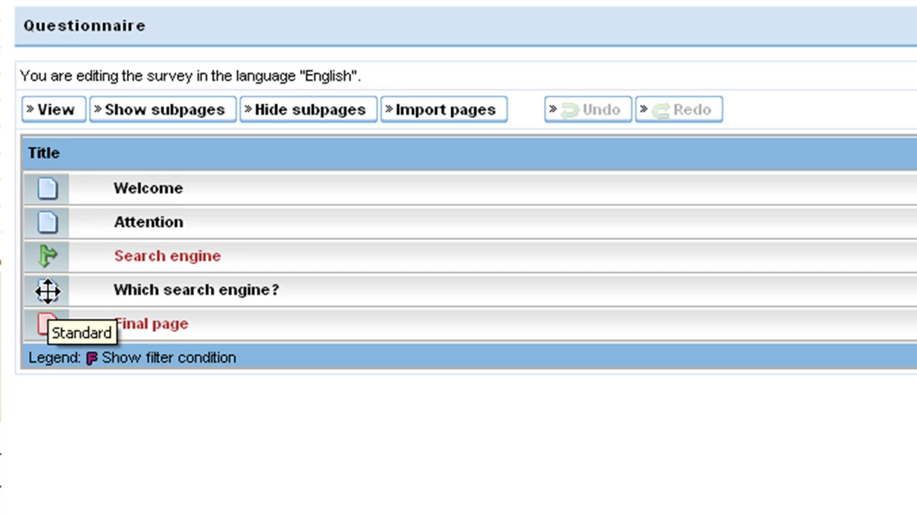
pyautogui.moveTo(48, 290); pyautogui.dragTo(86, 269)
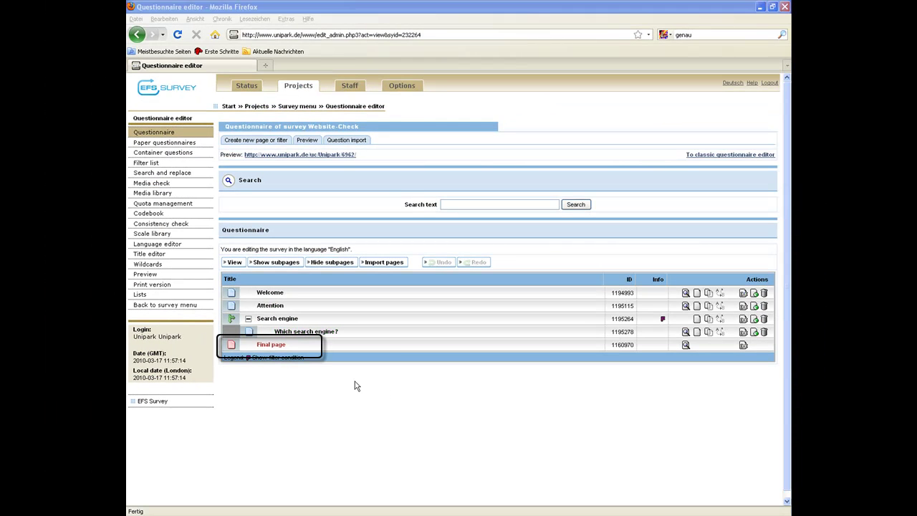
# Add a '998 - Text and HTML code' question to the Final page.
pyautogui.click(278, 345)
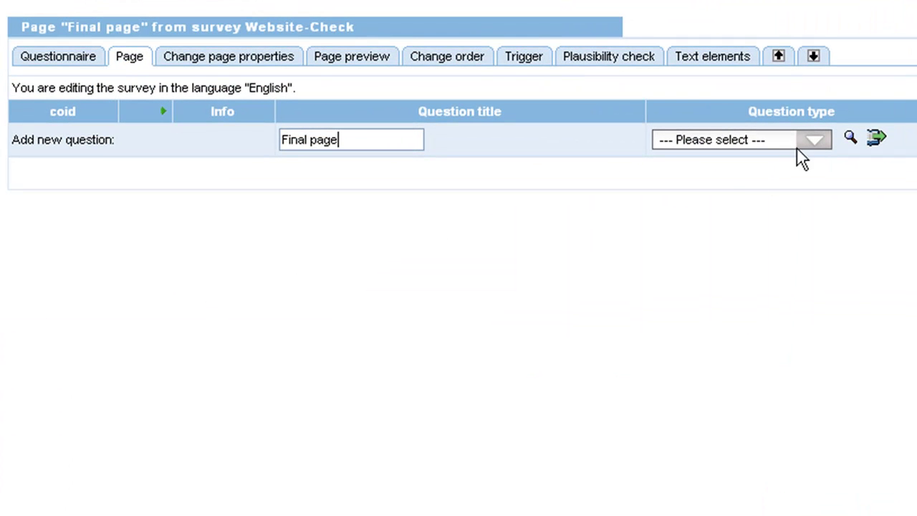
pyautogui.click(810, 141)
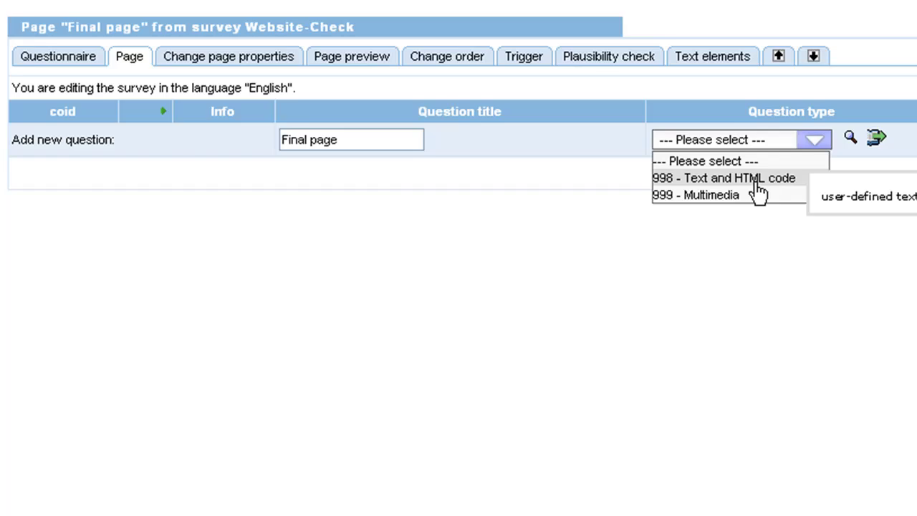
pyautogui.click(753, 179)
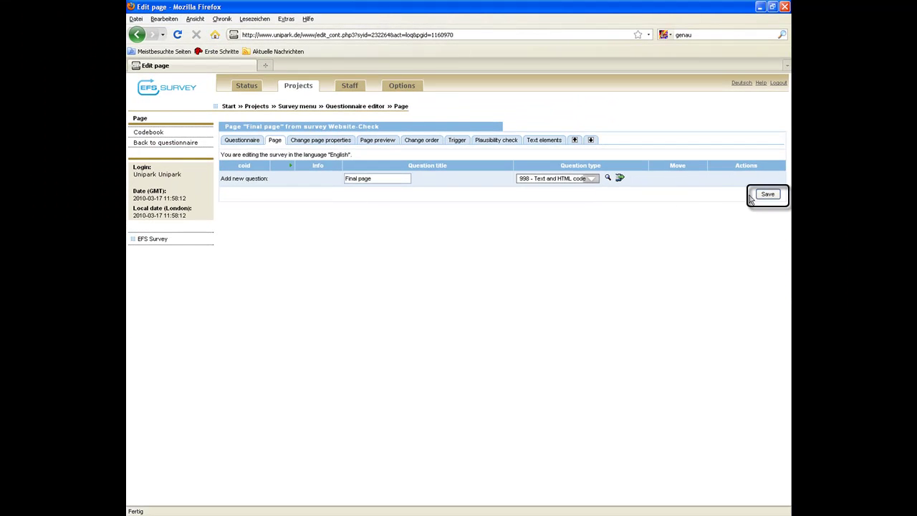
pyautogui.click(766, 195)
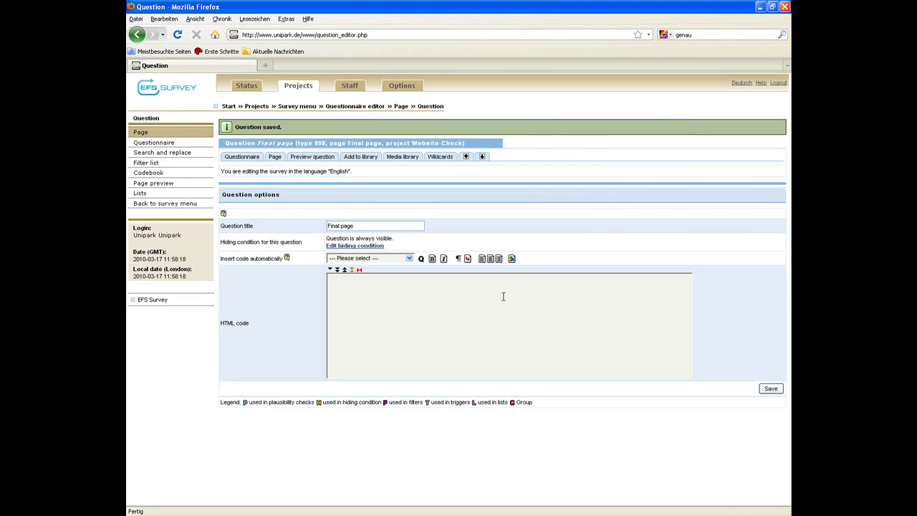
# Enter 'Thank you very much for taking part in our survey.' in bold and save it.
pyautogui.write('Thank you very much for taking part in our survey.')
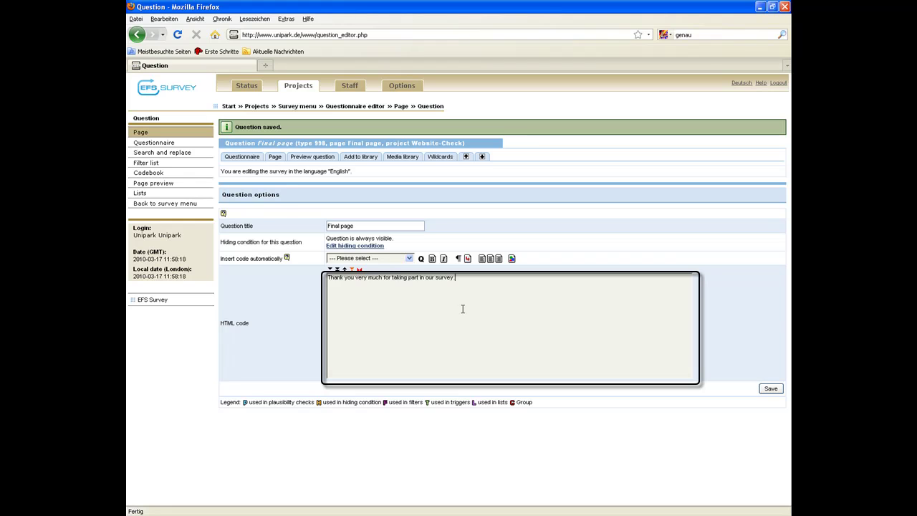
pyautogui.moveTo(456, 278); pyautogui.dragTo(318, 285)
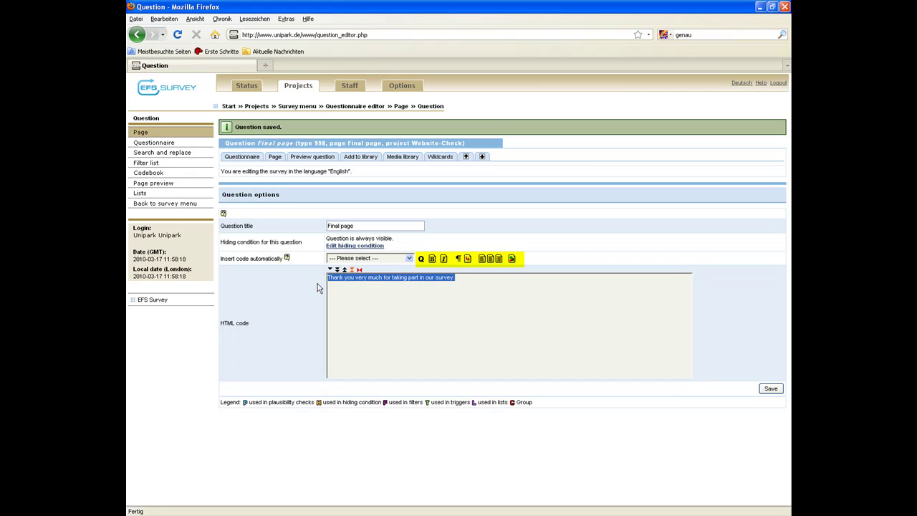
pyautogui.click(433, 260)
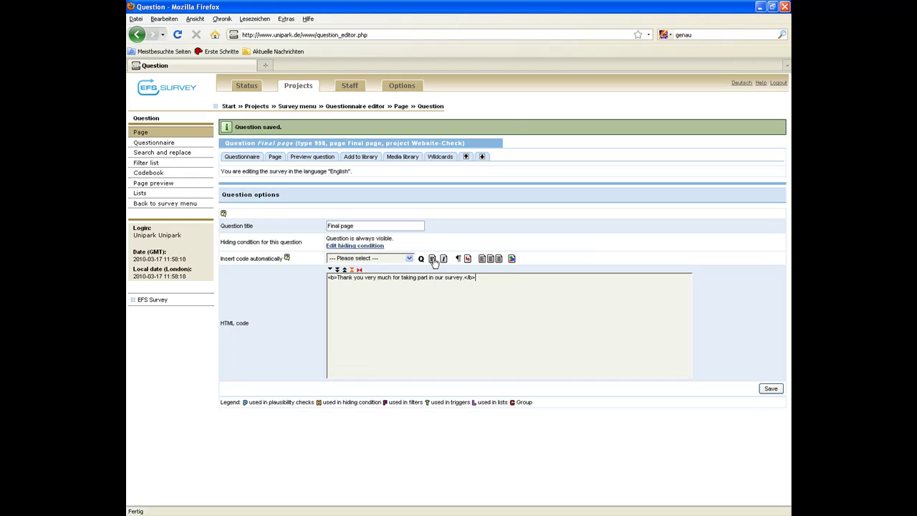
pyautogui.click(764, 388)
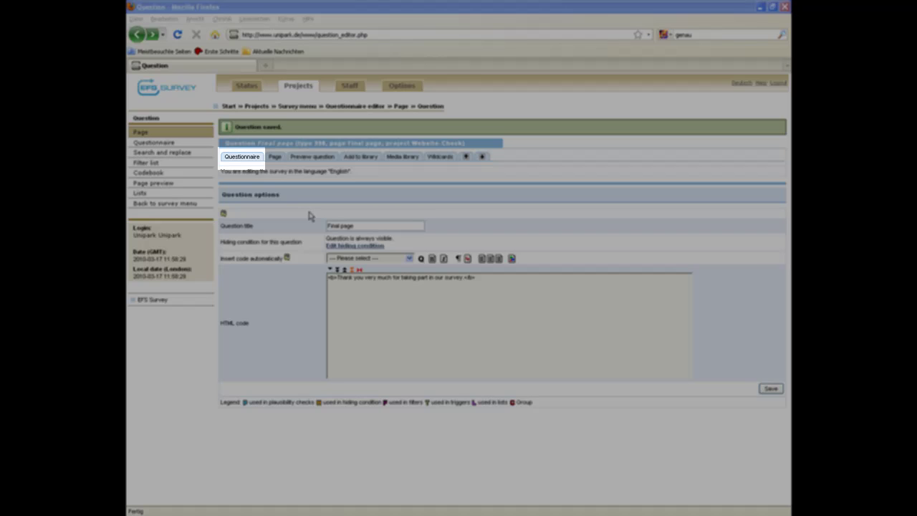
# Preview the whole survey, ticking 'Search engine' and continuing through to the thank-you page.
pyautogui.click(251, 159)
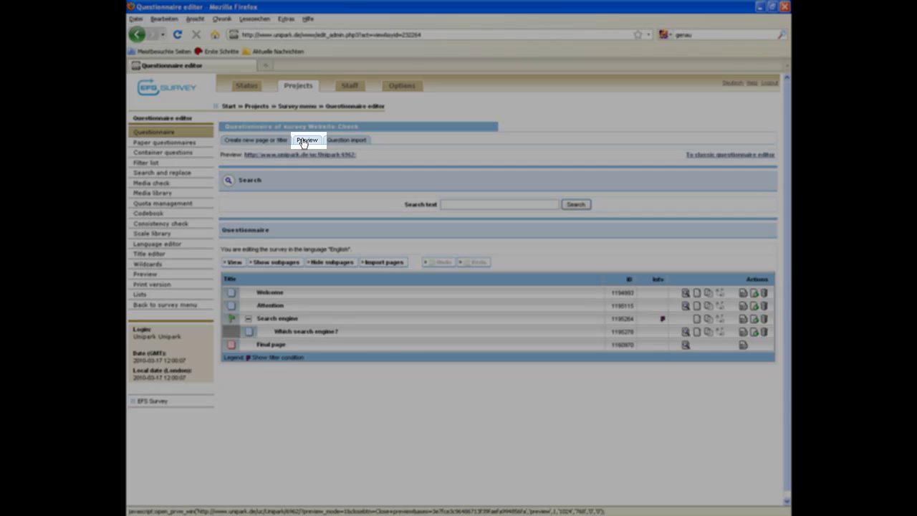
pyautogui.click(303, 141)
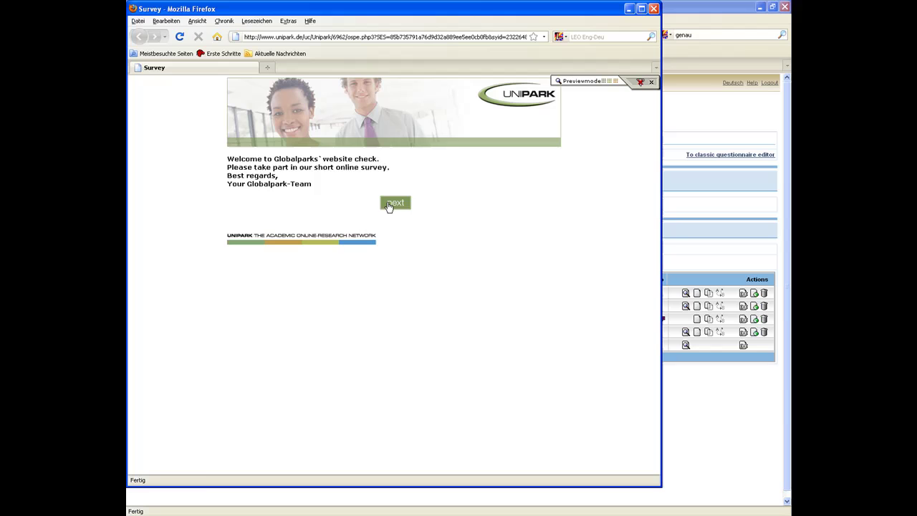
pyautogui.click(388, 203)
pyautogui.click(234, 186)
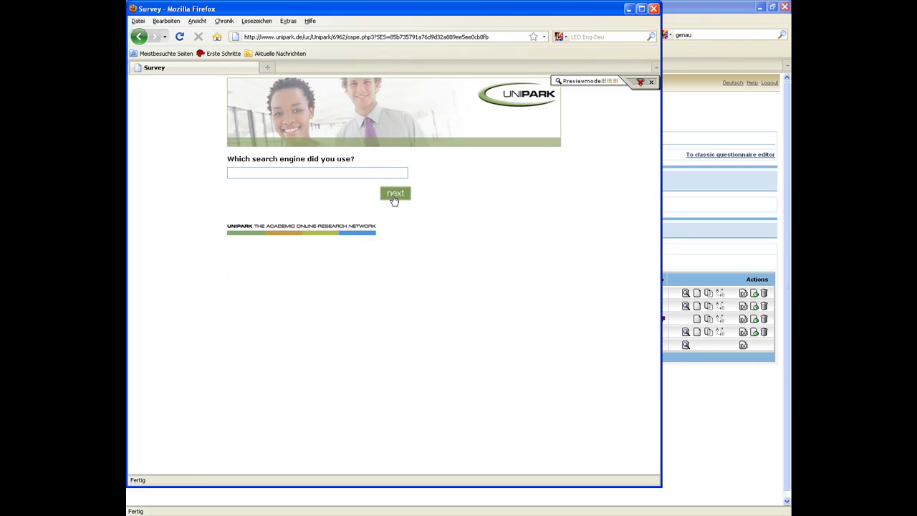
pyautogui.click(394, 199)
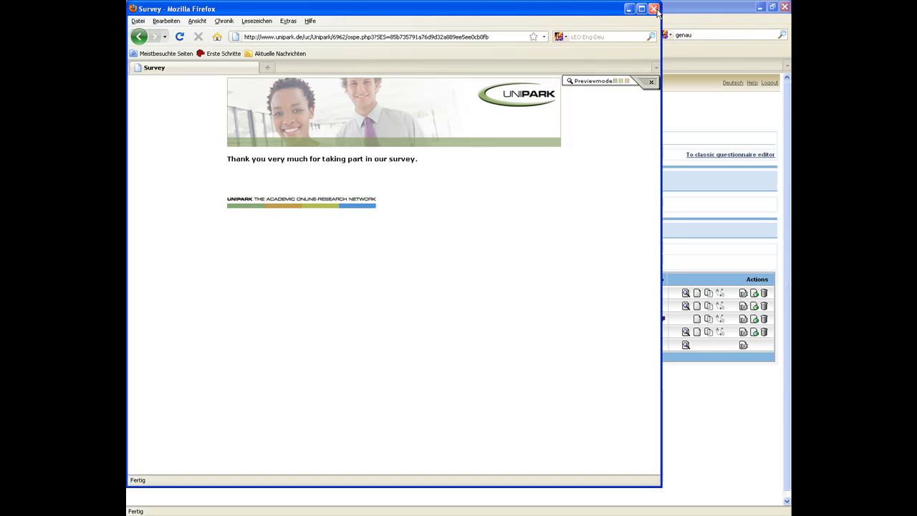